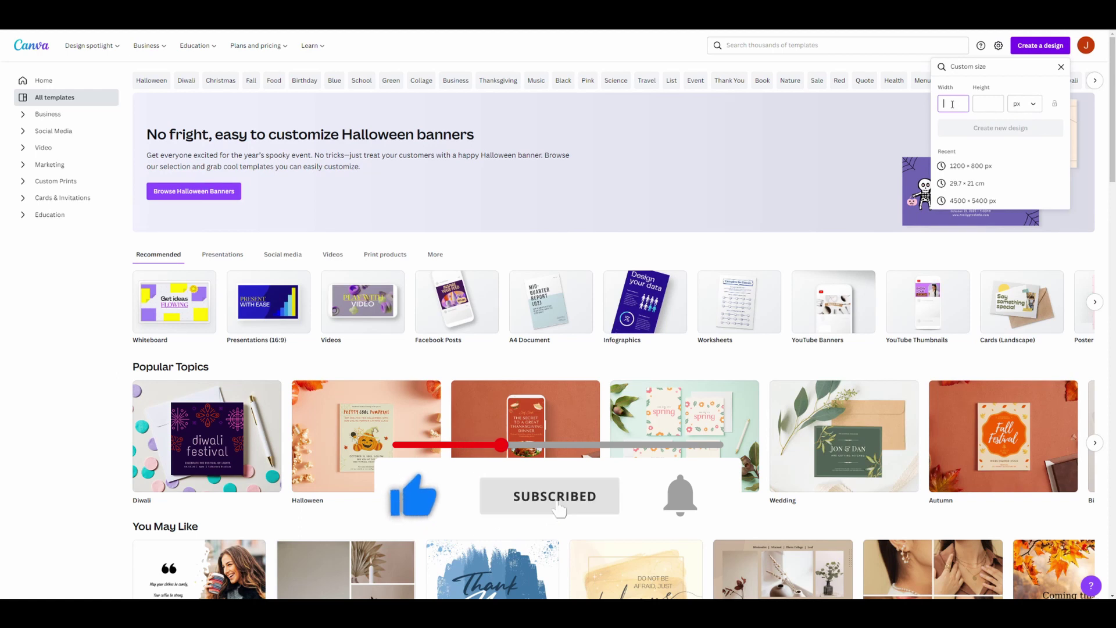
- Create a new blank design with a custom size of 2000 × 2000 px
text(2000)
click(986, 102)
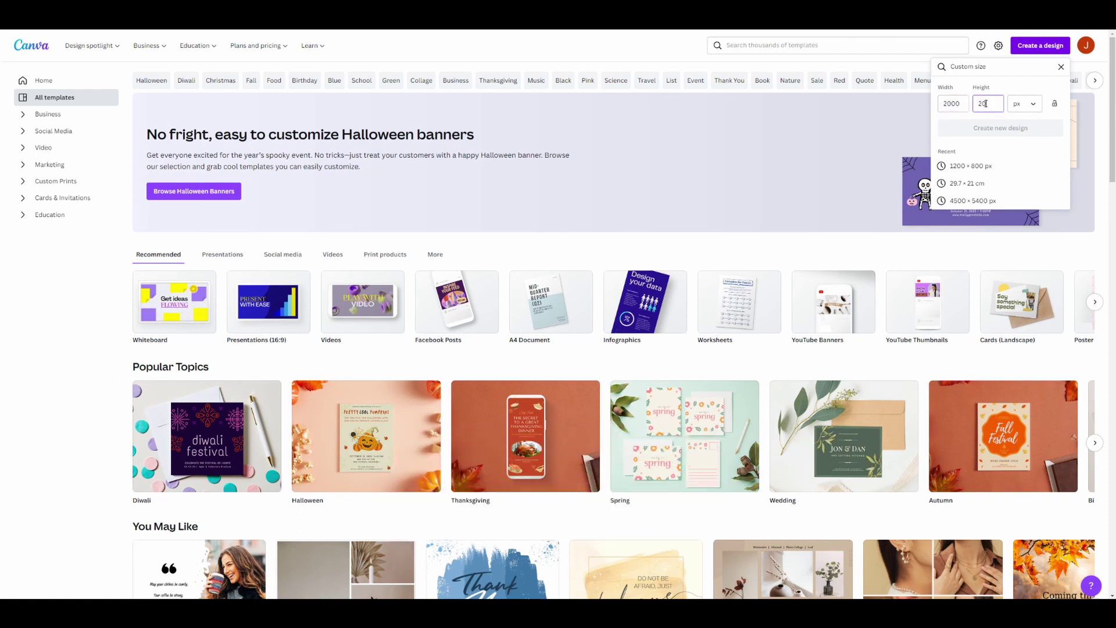
text(1000)
click(1035, 128)
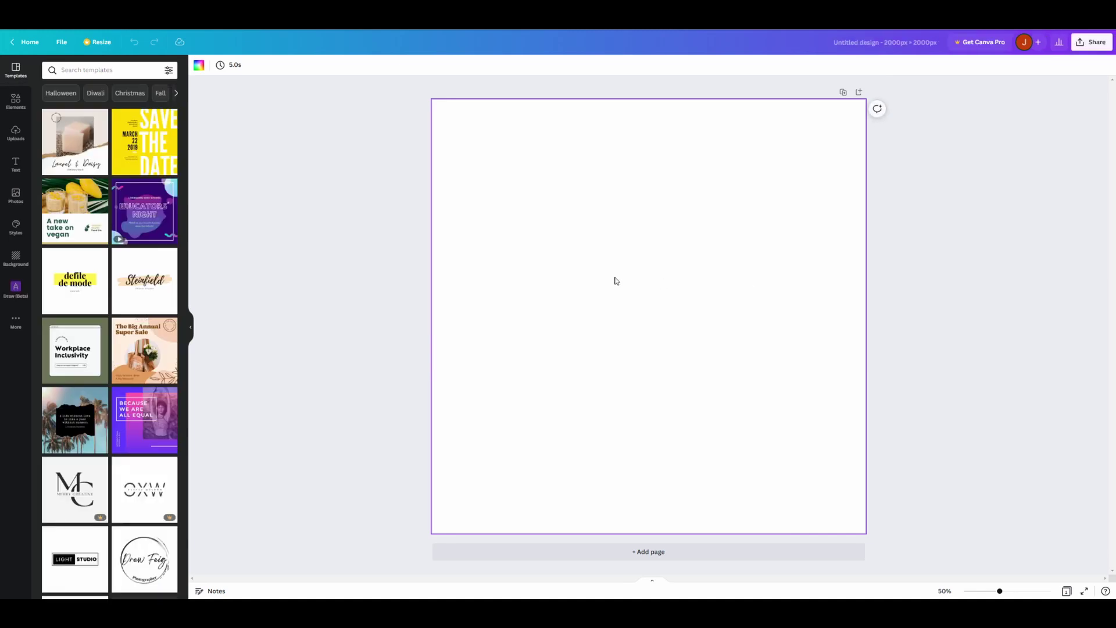
- Add a circle from the lines and shapes library to the blank page
click(16, 102)
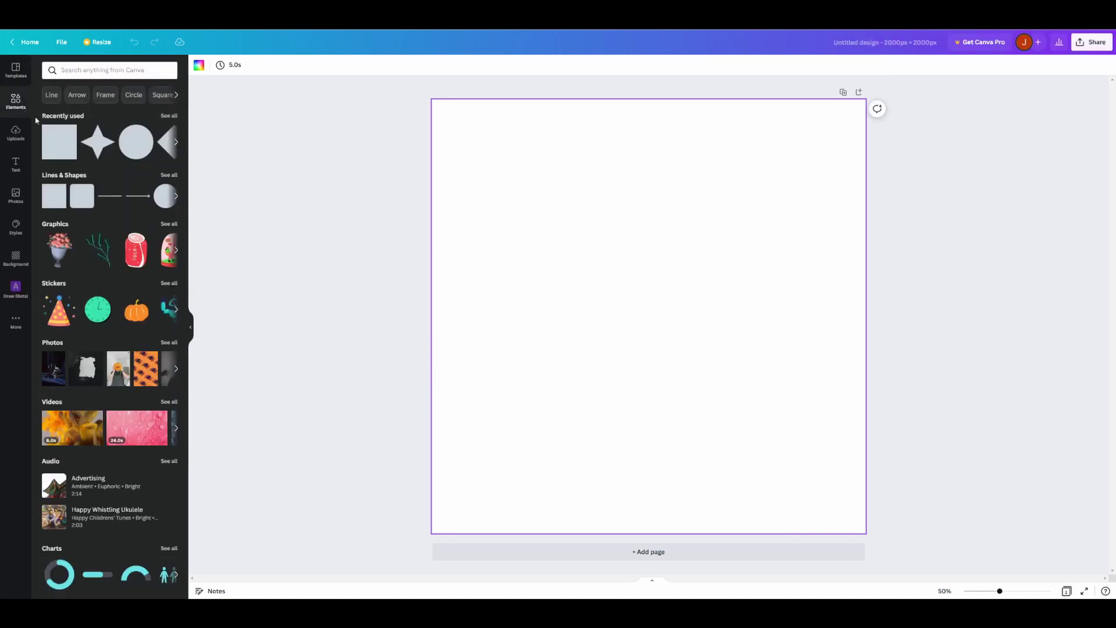
click(170, 176)
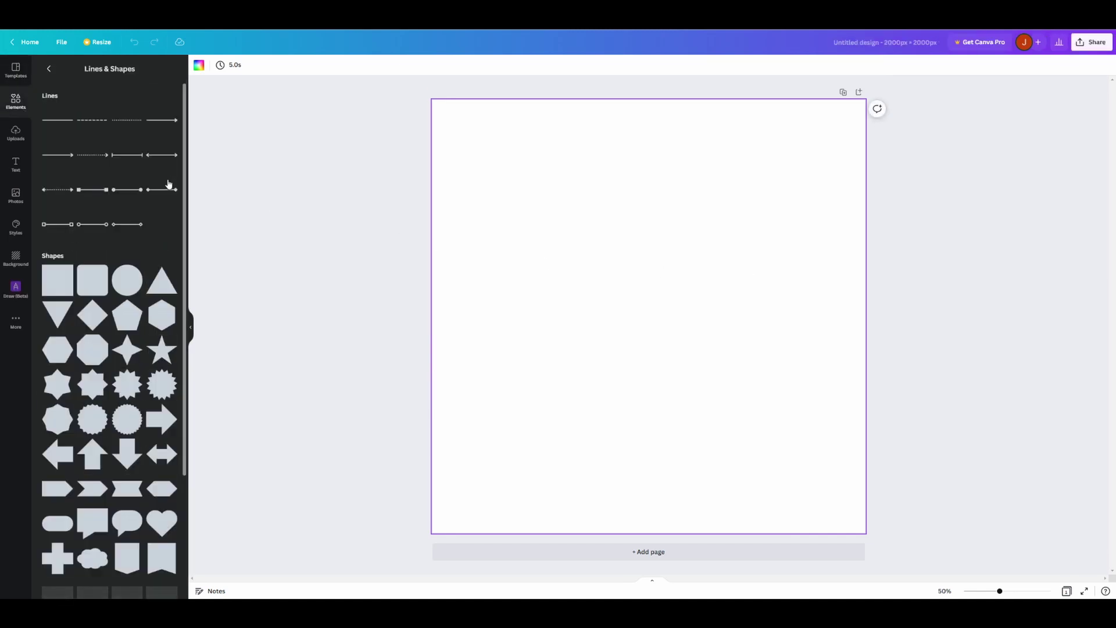
click(136, 271)
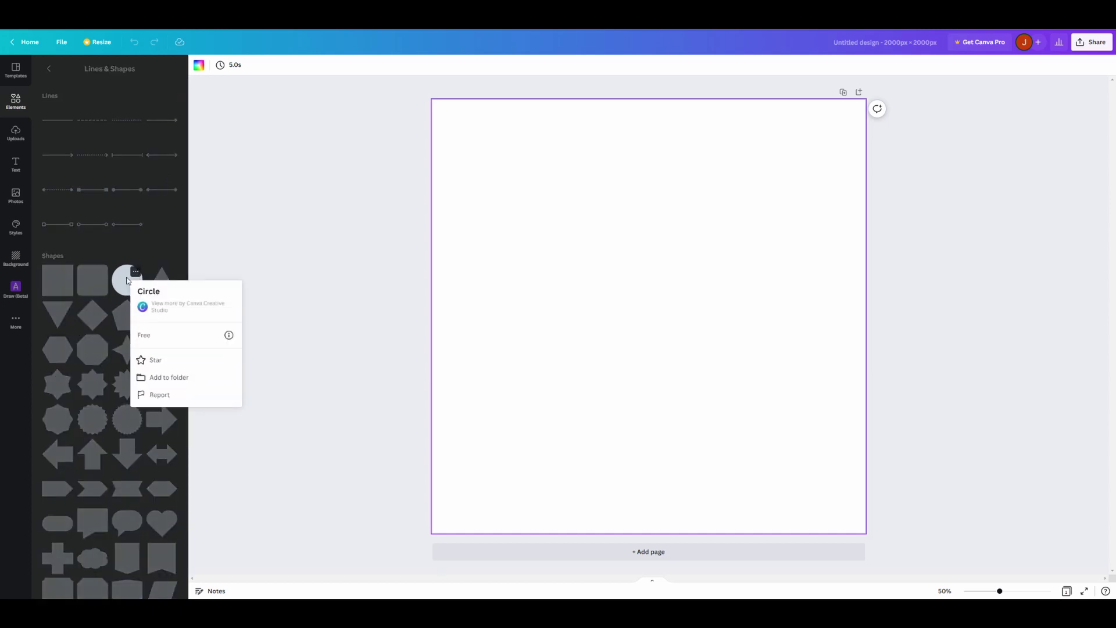
click(141, 285)
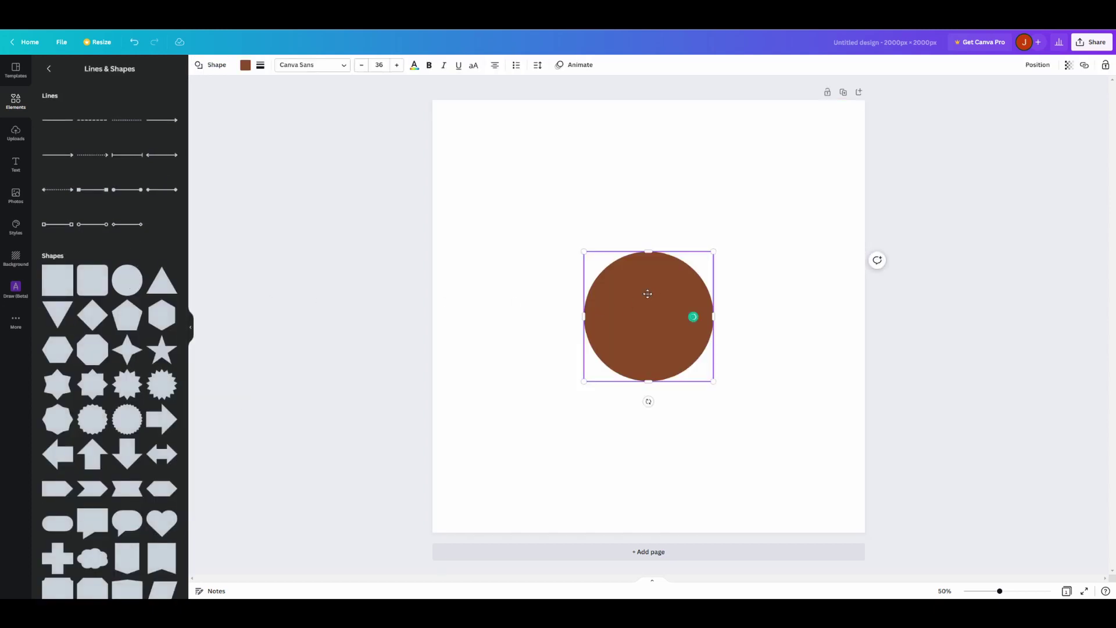
- Enlarge the circle and stretch it into a wide oval, centred horizontally in the lower part of the page
drag(647, 293, 578, 346)
drag(644, 303, 749, 197)
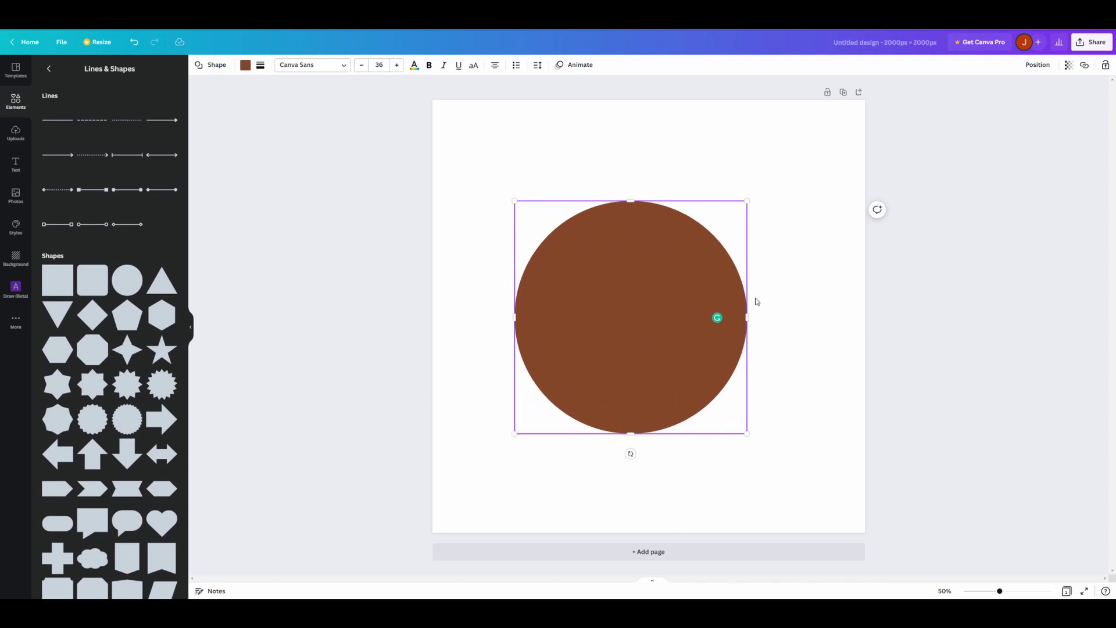
drag(755, 299, 815, 289)
mouse_move(762, 200)
mouse_down()
mouse_move(765, 151)
mouse_move(762, 187)
mouse_up()
drag(747, 240, 691, 284)
drag(698, 230, 708, 180)
drag(760, 221, 792, 222)
drag(663, 294, 685, 312)
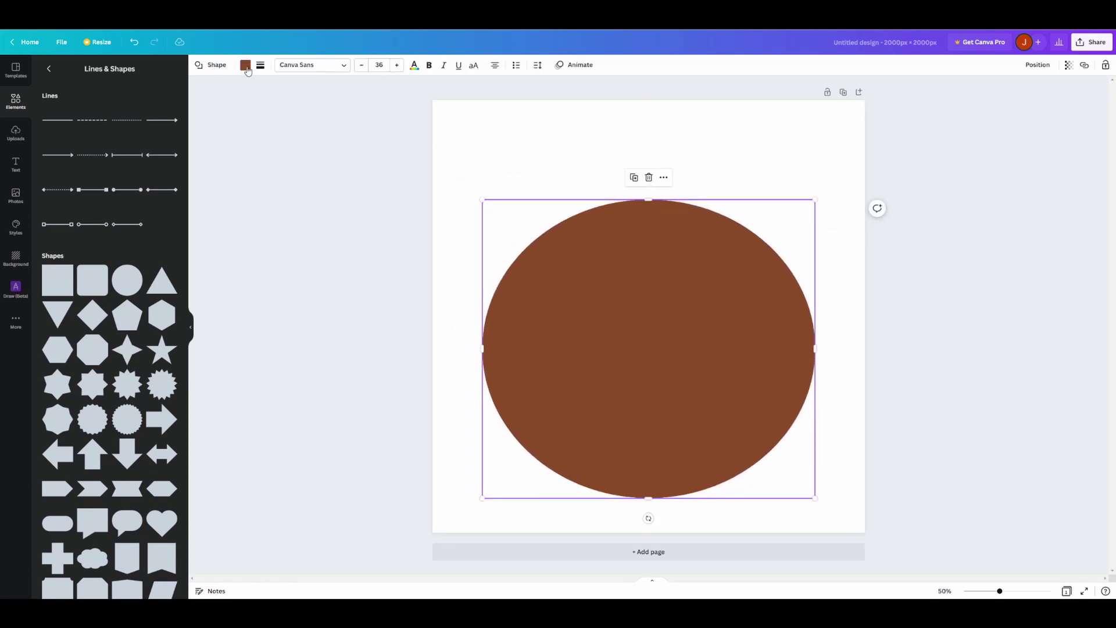
- Fill the oval with white and give it a solid black border with a weight of about 15
click(245, 66)
click(169, 222)
click(261, 65)
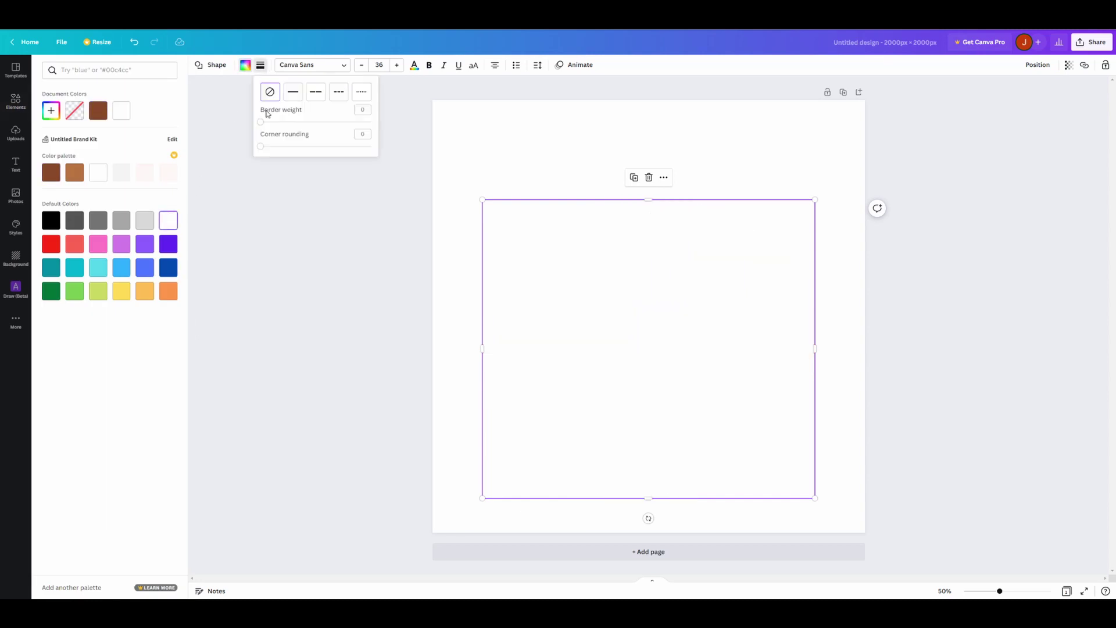
drag(262, 124, 277, 124)
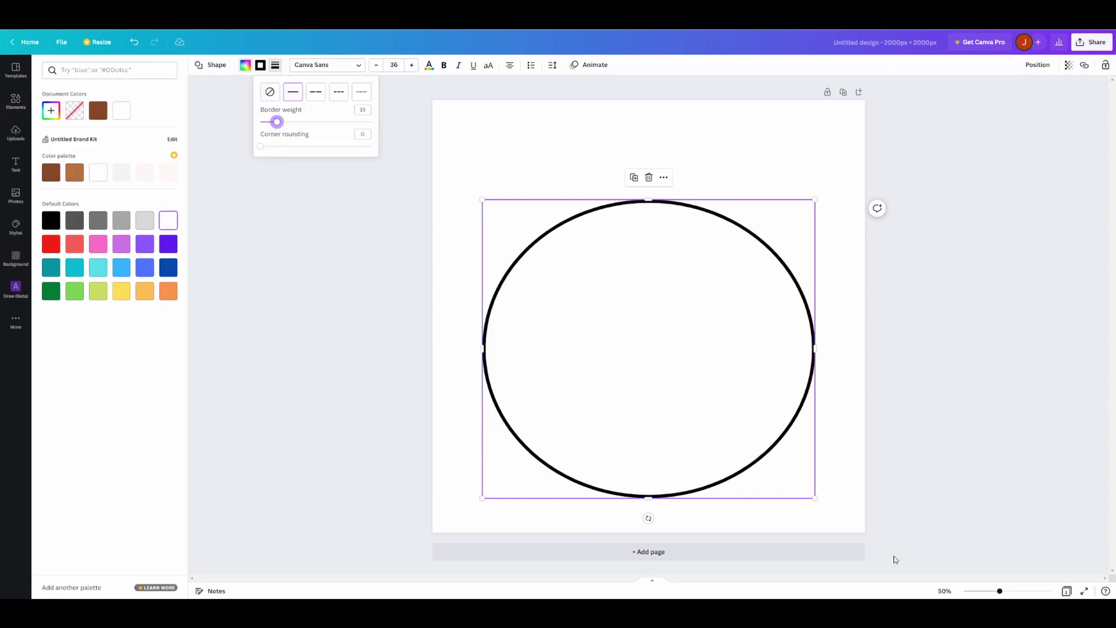
- Add a second circle, shrink it, place it above the oval's upper left, and fill it with black
drag(999, 591, 1003, 591)
click(977, 448)
scroll(947, 417, up, 1)
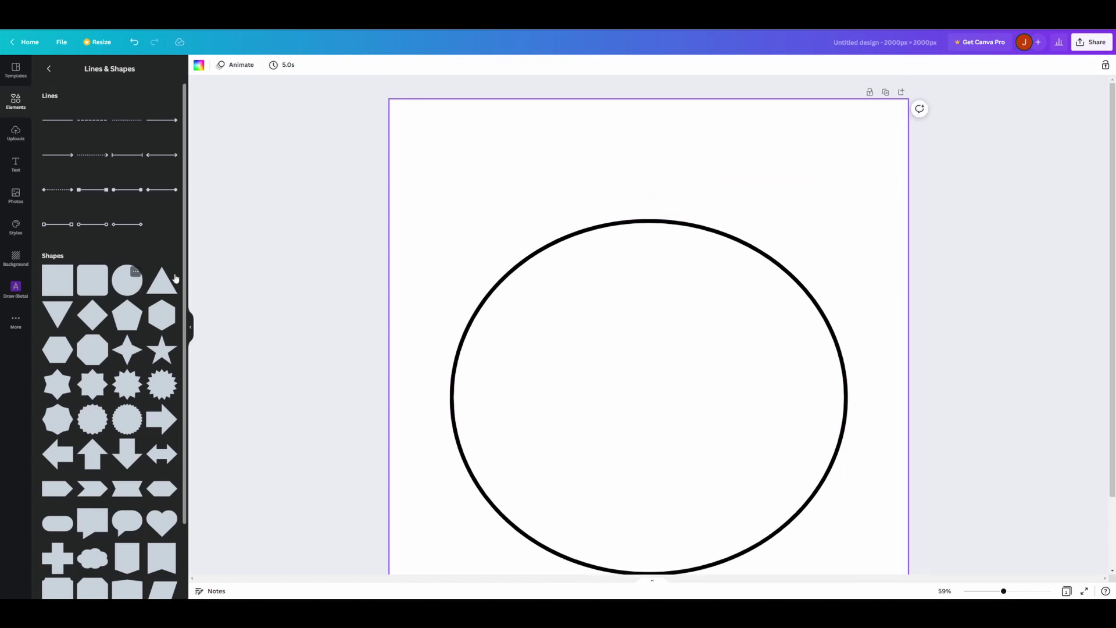
click(127, 281)
drag(622, 327, 498, 151)
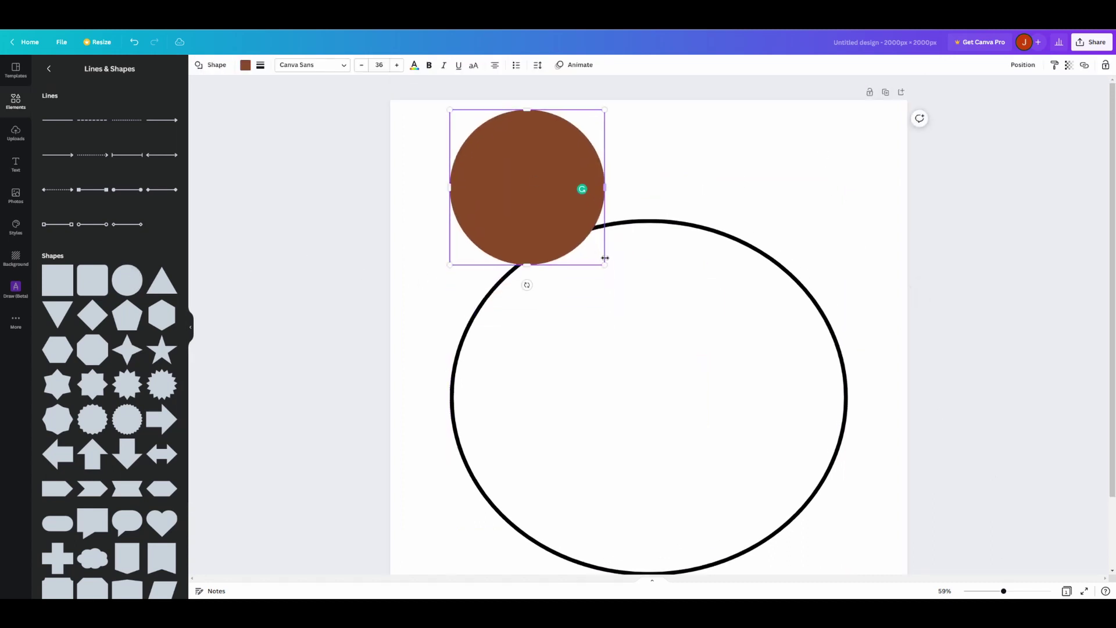
drag(603, 262, 606, 395)
drag(578, 430, 496, 164)
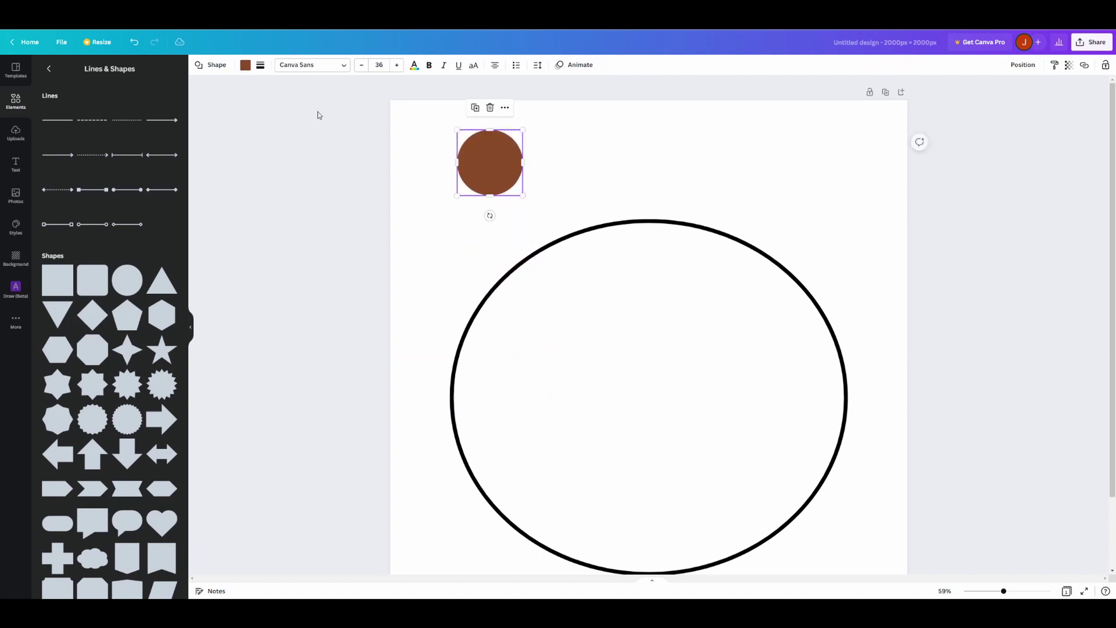
click(244, 66)
click(51, 220)
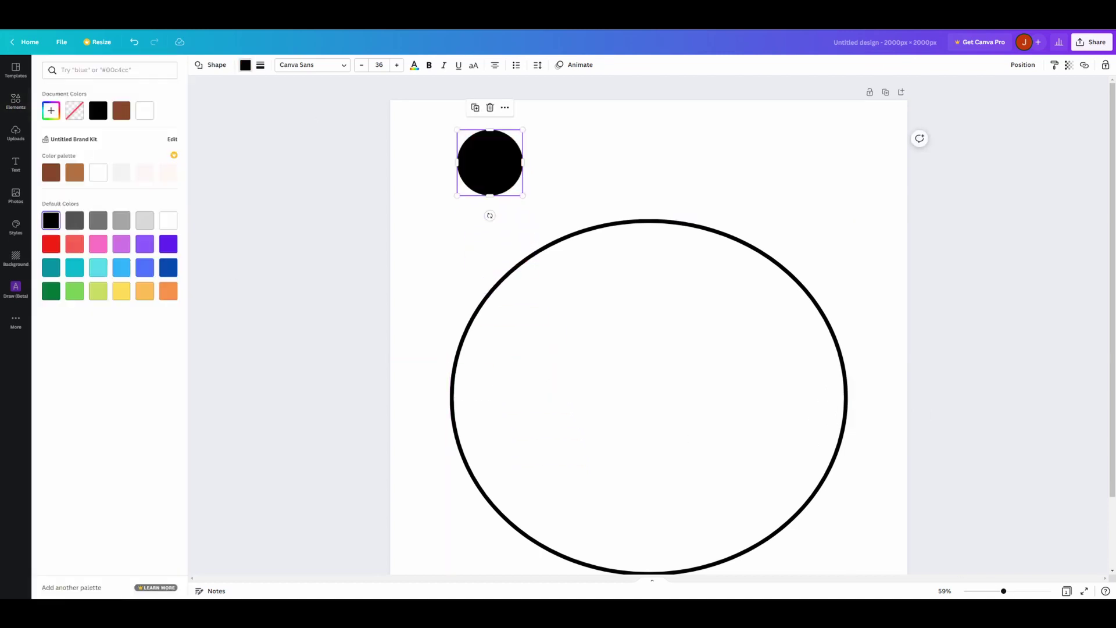
- Duplicate the black circle, fill the copy with white, and shrink it into a highlight in the black circle's upper right
scroll(648, 325, up, 3)
click(454, 186)
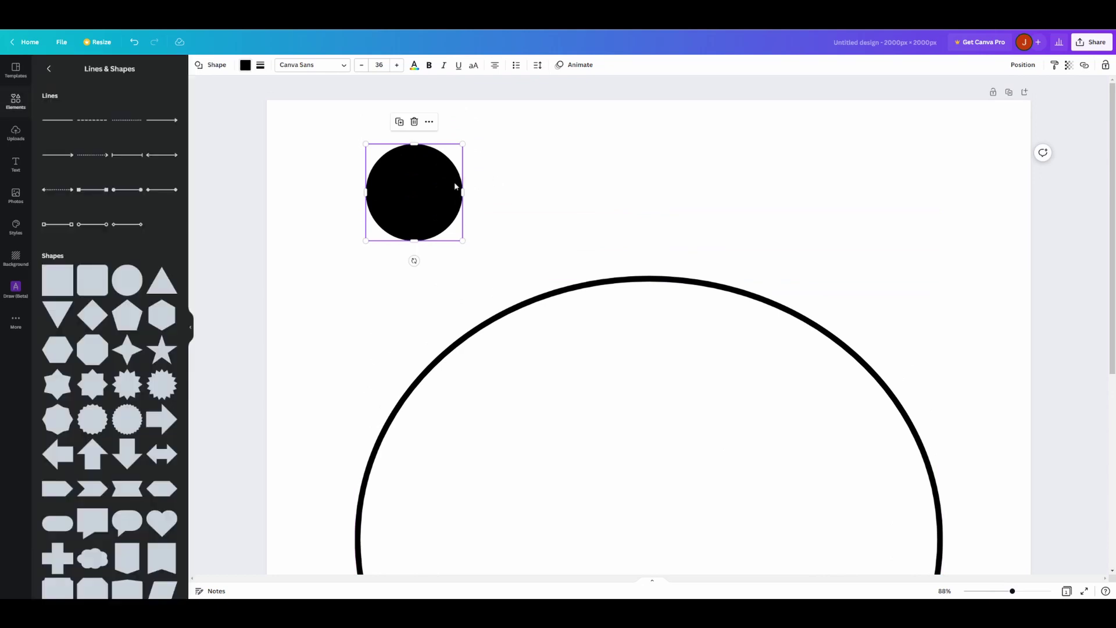
drag(428, 186, 433, 193)
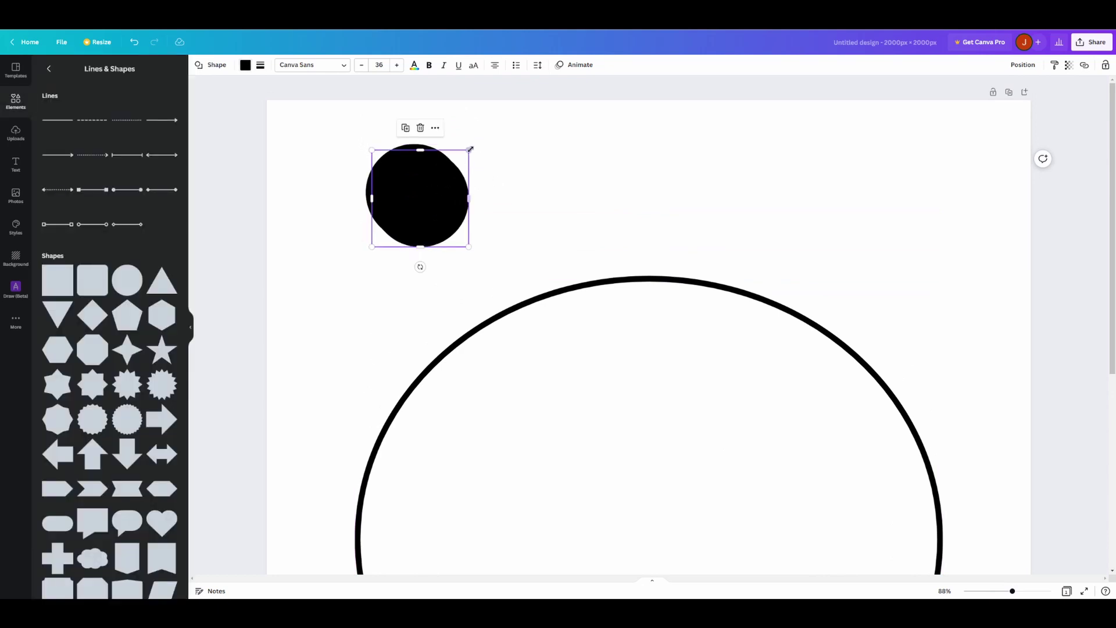
click(244, 64)
click(168, 219)
drag(468, 150, 425, 187)
drag(456, 227, 424, 182)
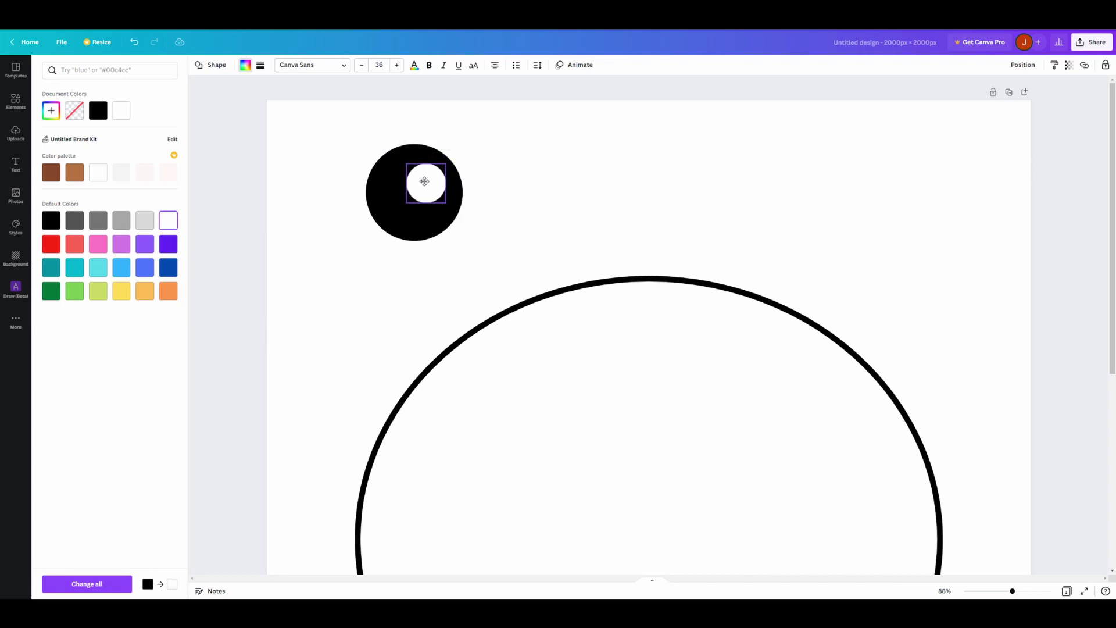
- Add a smaller white highlight in the black circle's lower left and group the three circles into one eye
drag(427, 186, 413, 260)
click(414, 143)
click(324, 267)
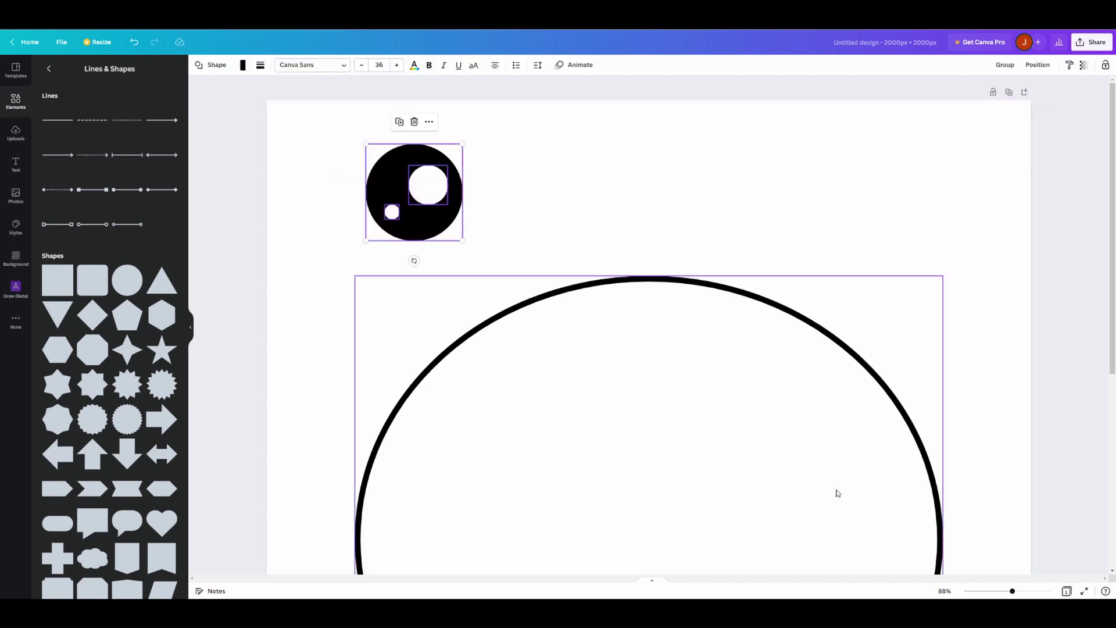
drag(1011, 591, 1002, 591)
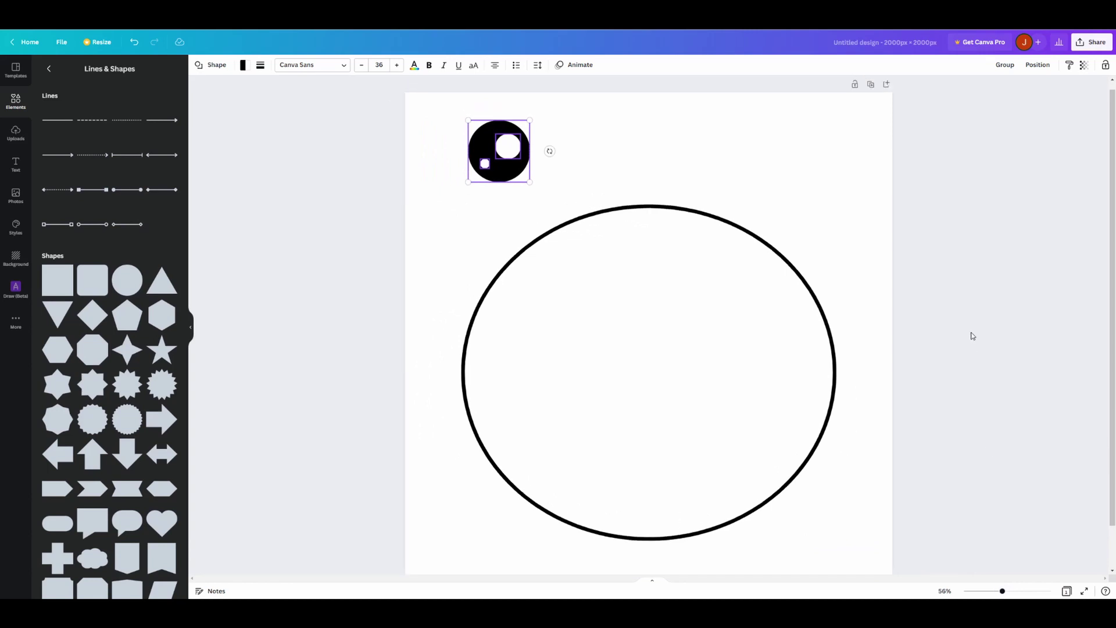
click(1005, 64)
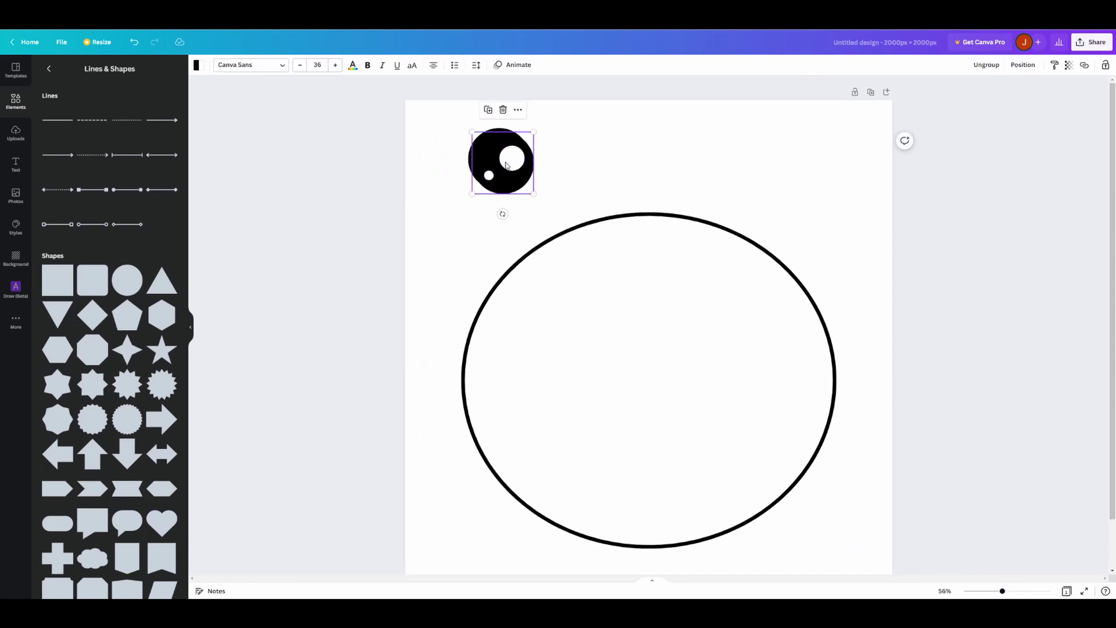
- Duplicate the eye and centre the pair side by side just below the middle of the oval
drag(503, 170, 608, 157)
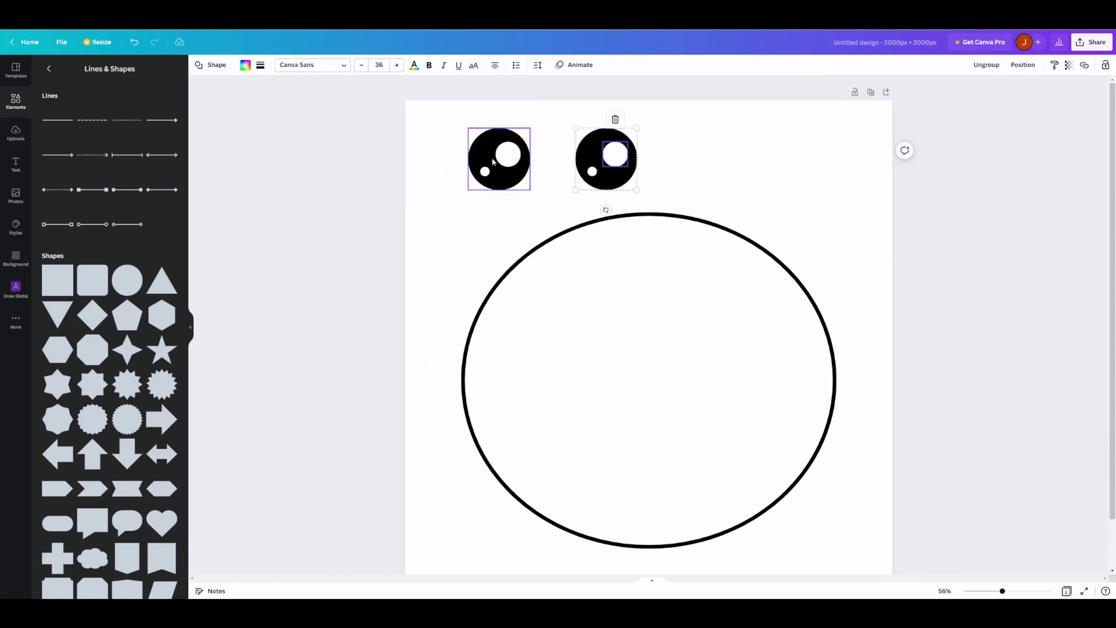
drag(614, 155, 689, 156)
drag(788, 132, 466, 180)
drag(685, 158, 745, 410)
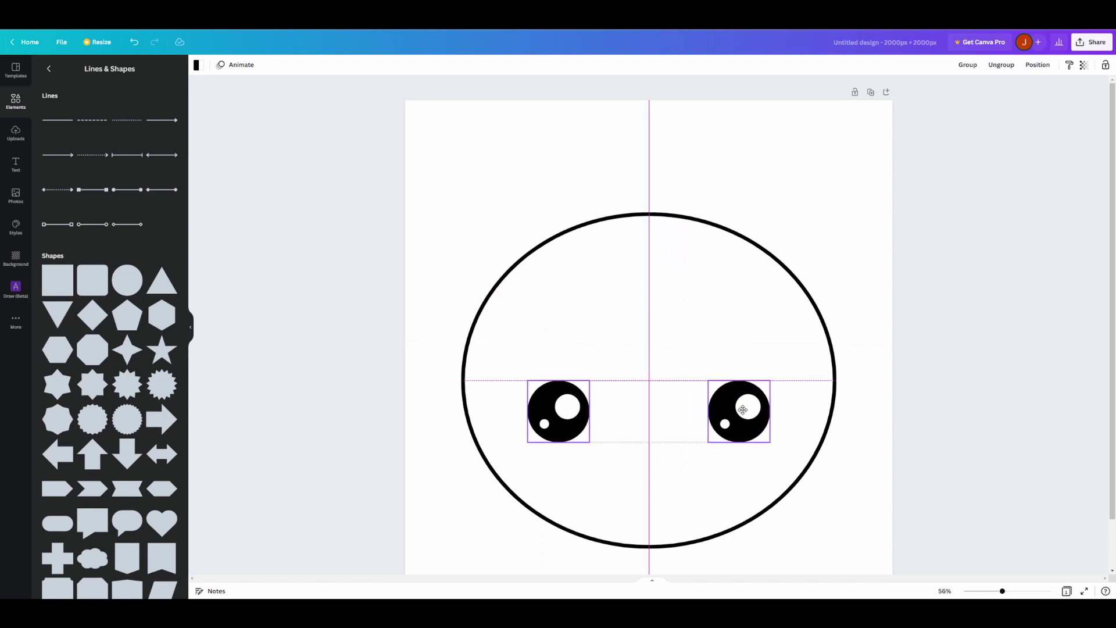
mouse_move(743, 410)
mouse_down()
mouse_move(738, 428)
mouse_move(743, 414)
mouse_up()
- Move the two eyes slightly farther apart inside the oval
click(932, 418)
drag(558, 414, 552, 414)
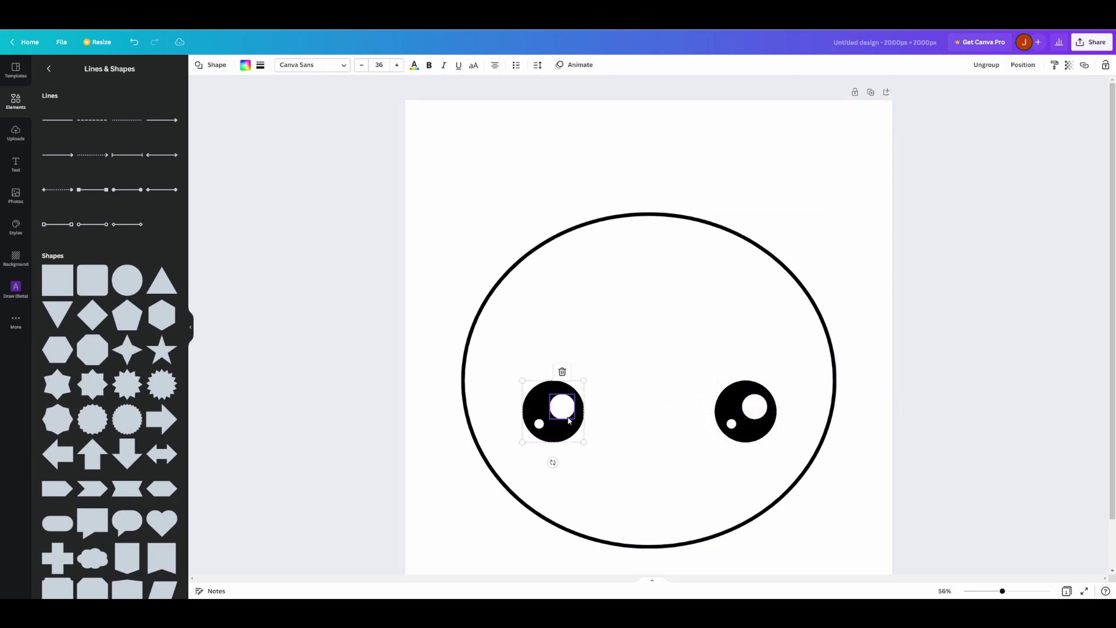
click(404, 423)
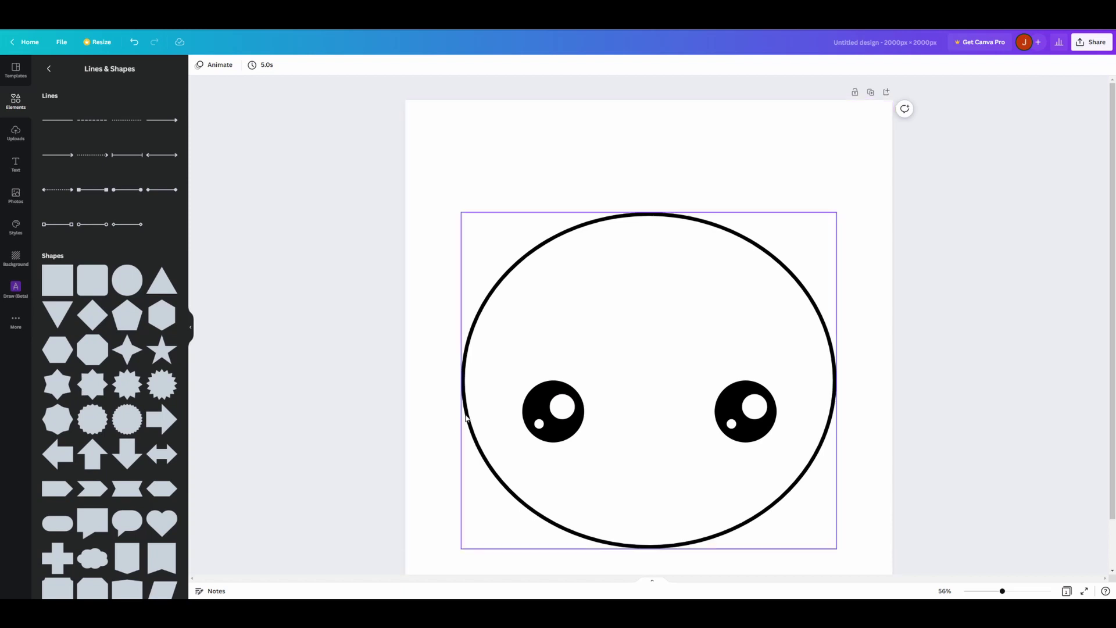
- Add a pill shape to the face and rotate it -90° so it stands upright
ctrl+scroll(797, 534, up, 3)
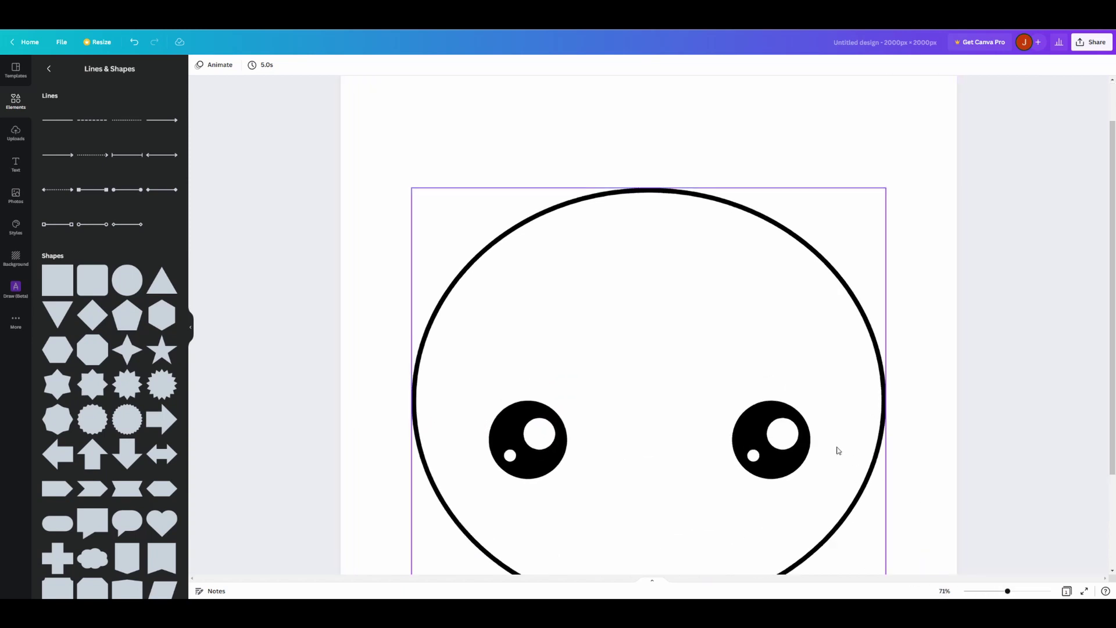
scroll(648, 383, down, 3)
scroll(113, 325, down, 3)
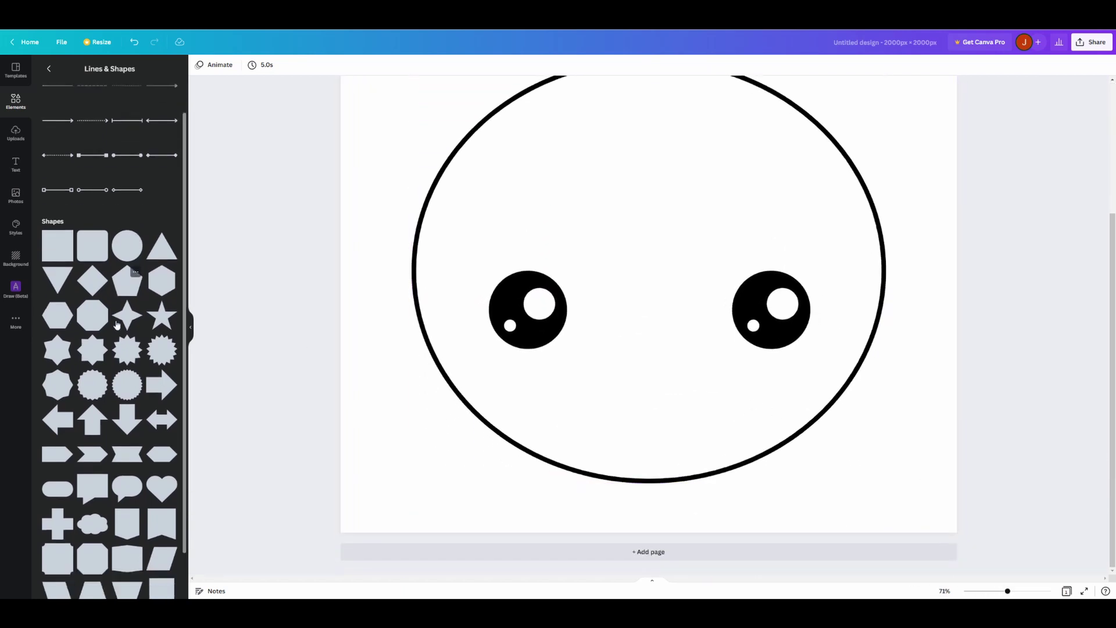
scroll(117, 352, up, 1)
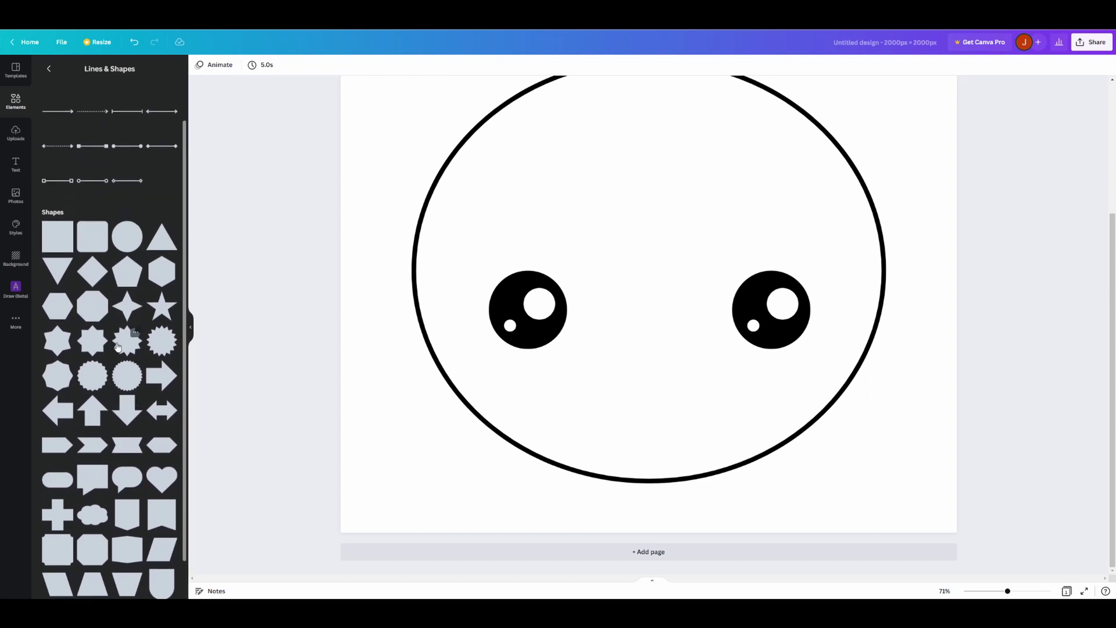
scroll(118, 347, down, 1)
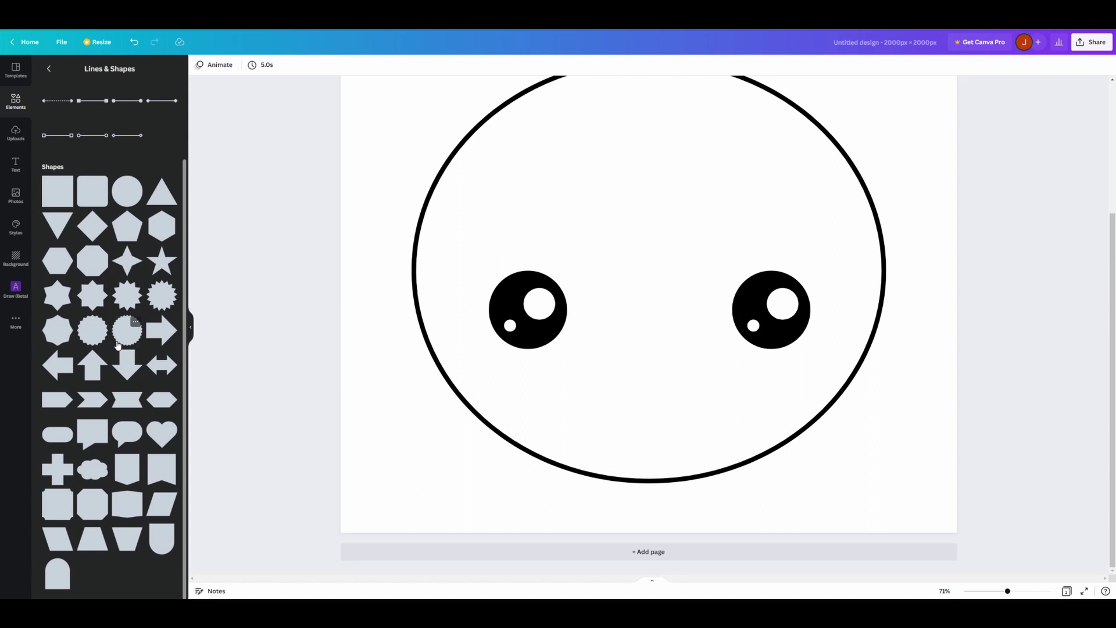
click(65, 438)
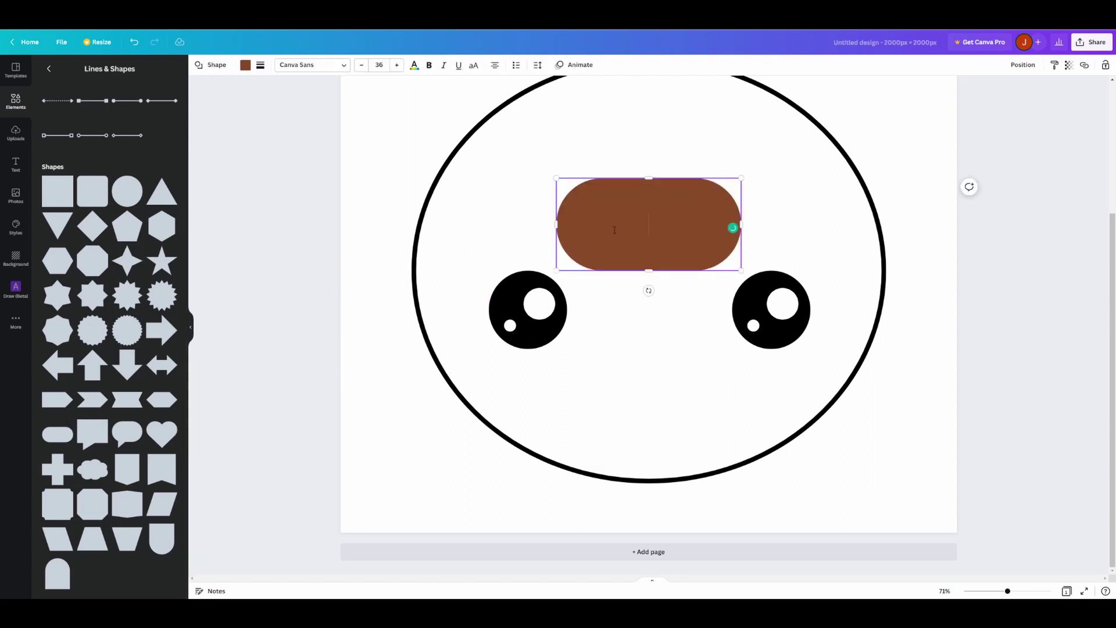
drag(649, 290, 679, 222)
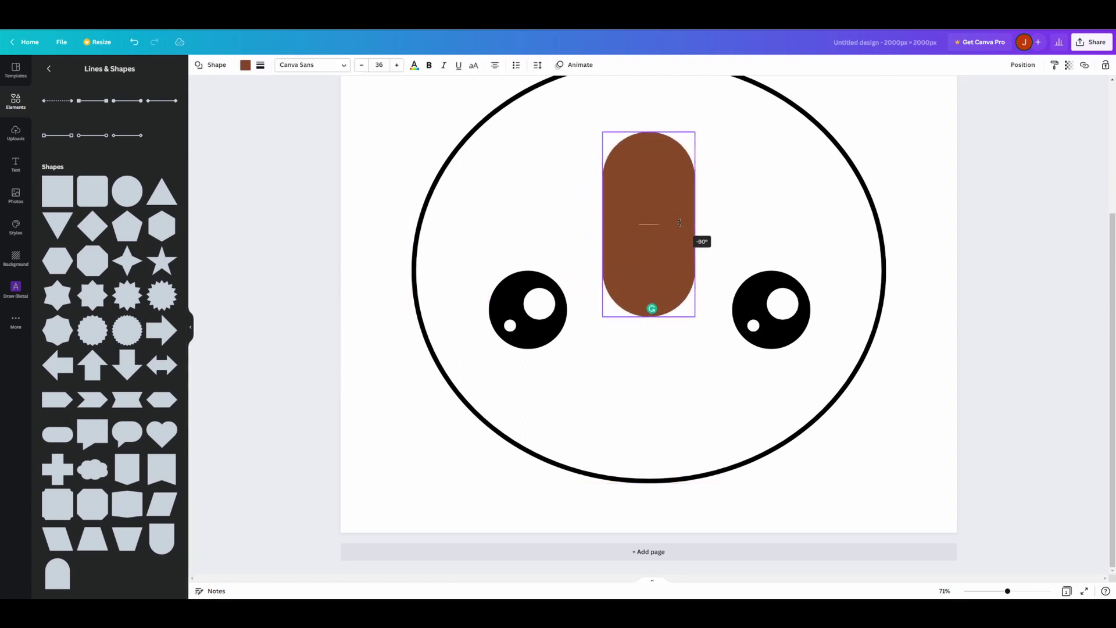
- Fill the pill shape with black, shrink it, and centre it just below and between the eyes
click(245, 65)
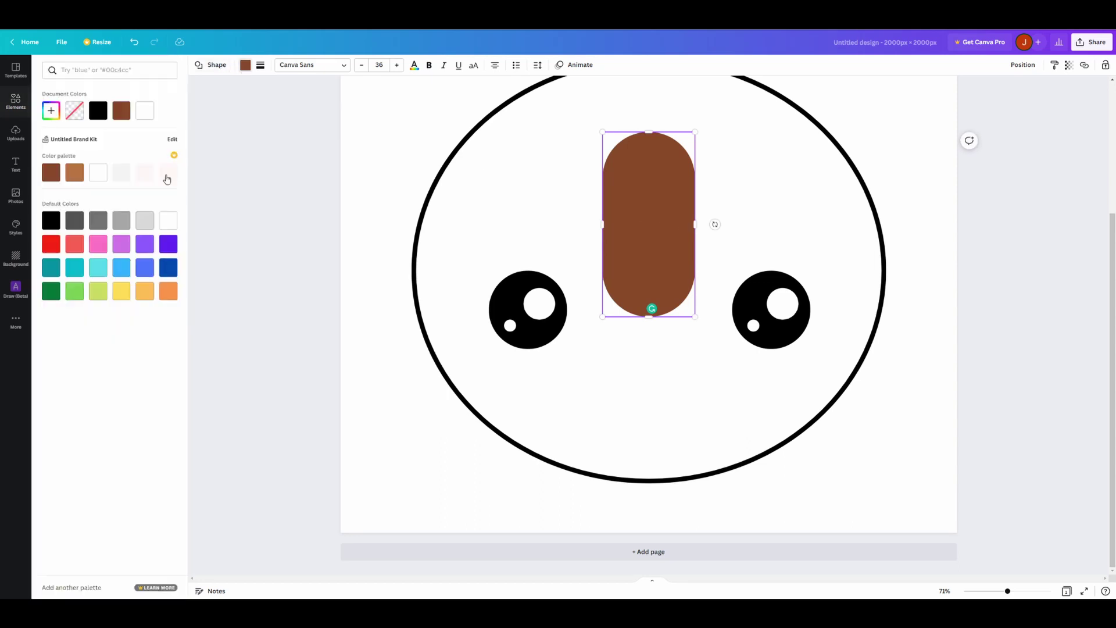
click(50, 221)
drag(687, 130, 643, 234)
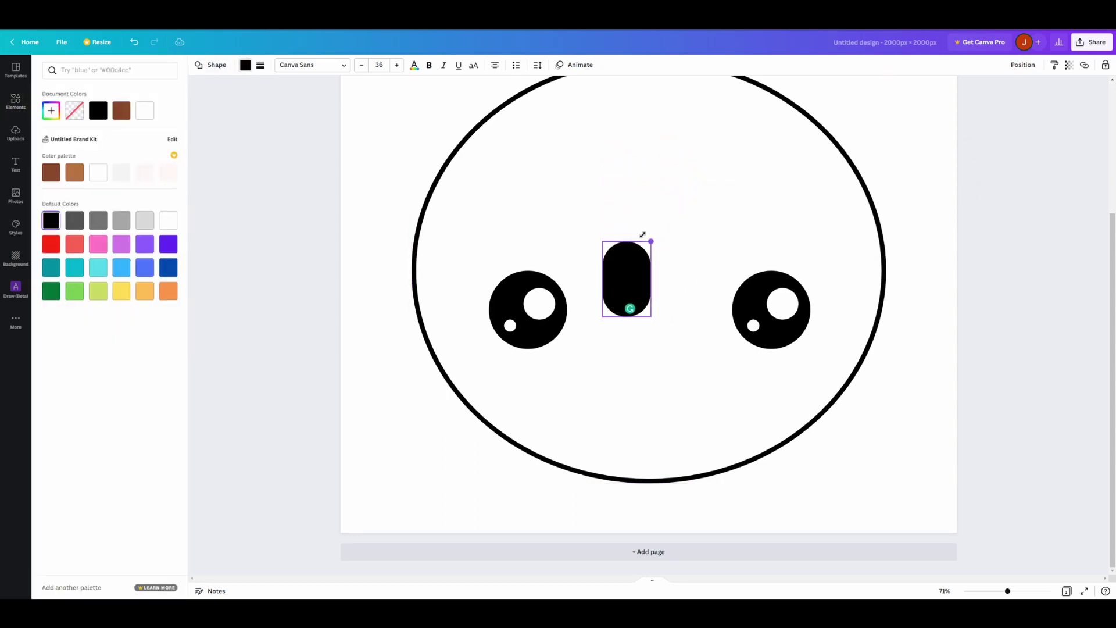
click(351, 350)
drag(622, 285, 652, 351)
click(352, 405)
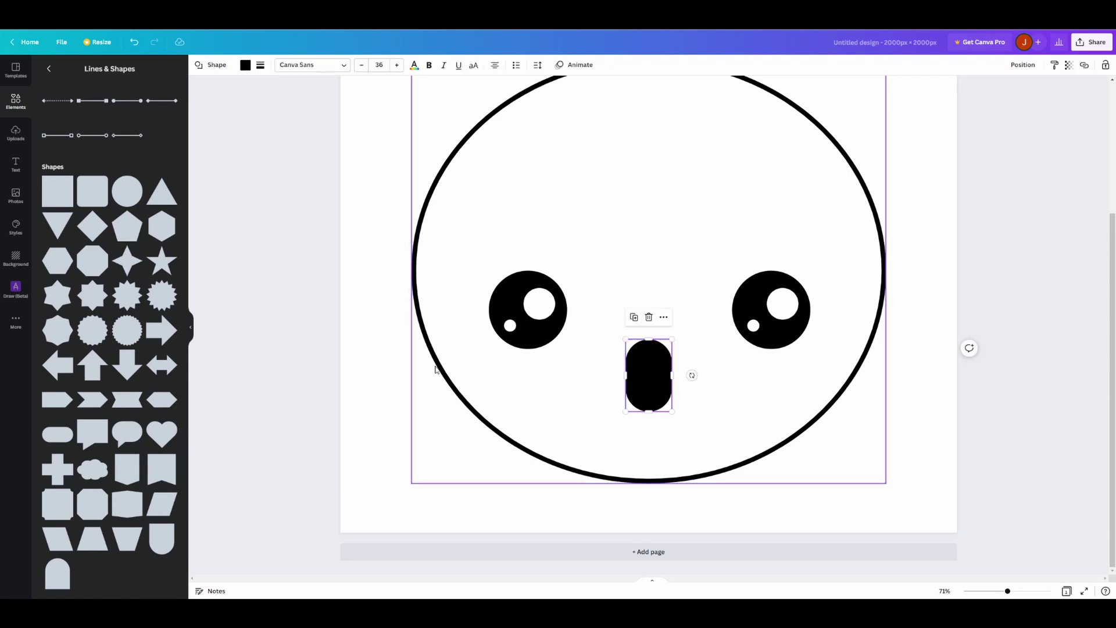
scroll(131, 286, up, 2)
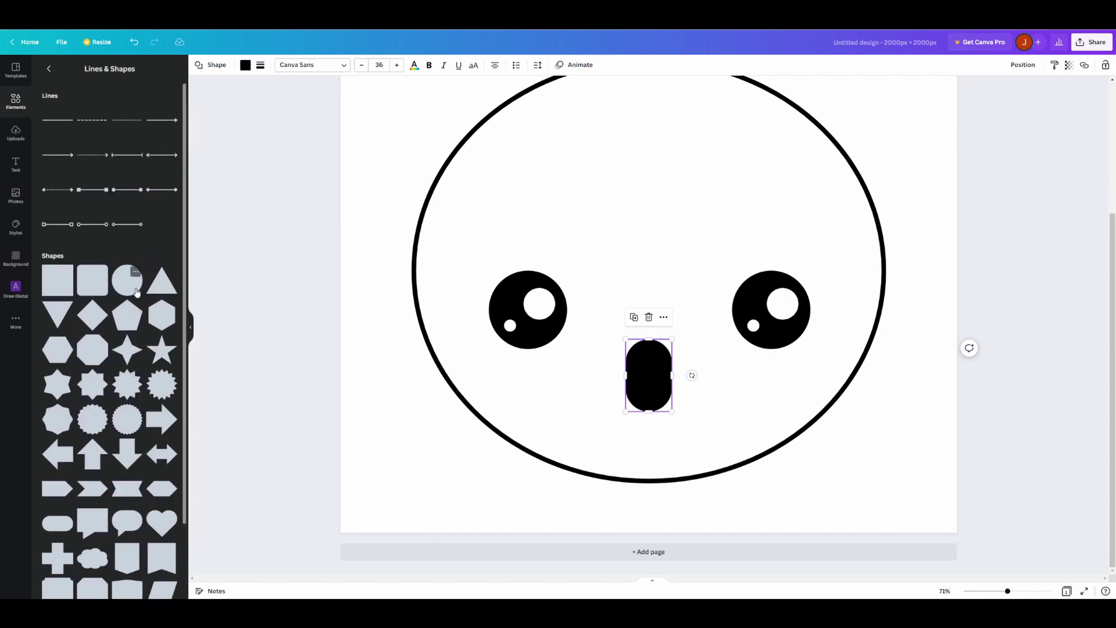
click(48, 69)
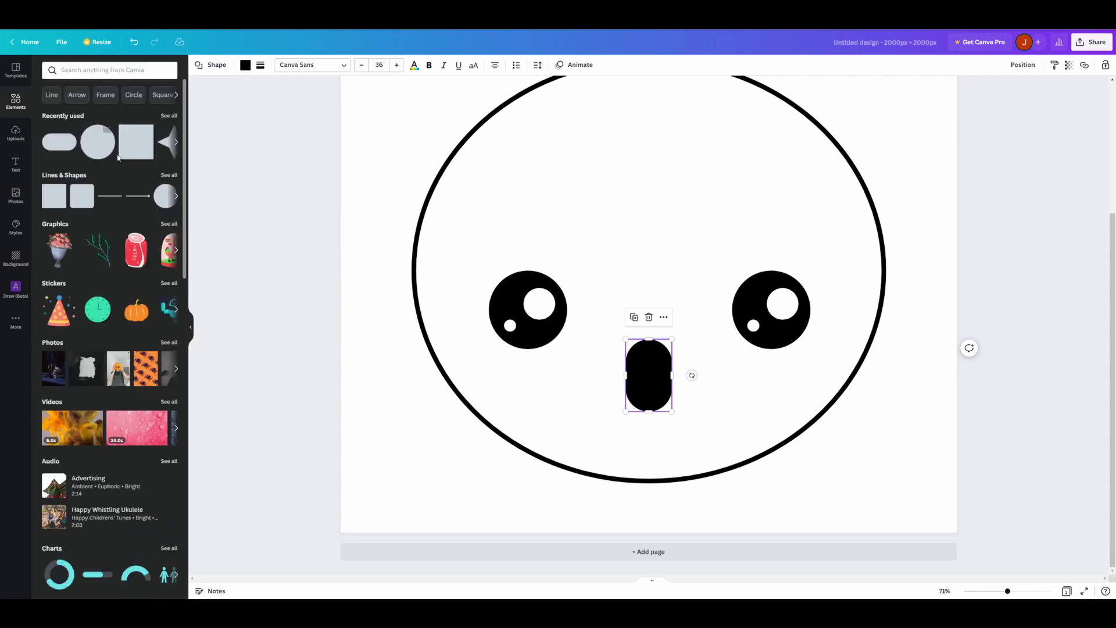
scroll(141, 171, down, 8)
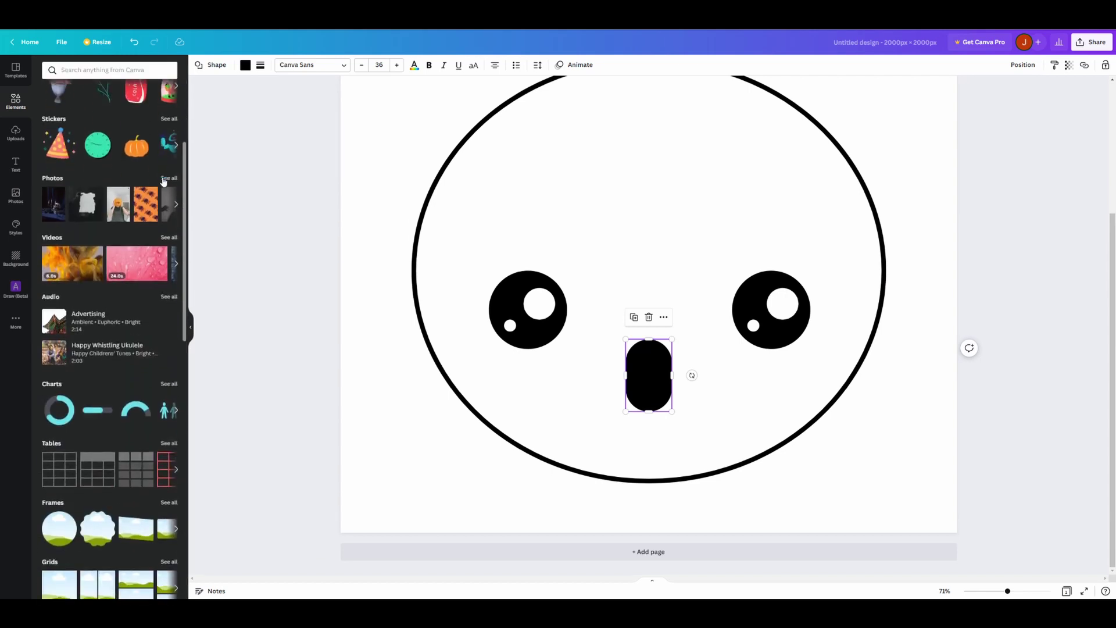
scroll(164, 183, up, 8)
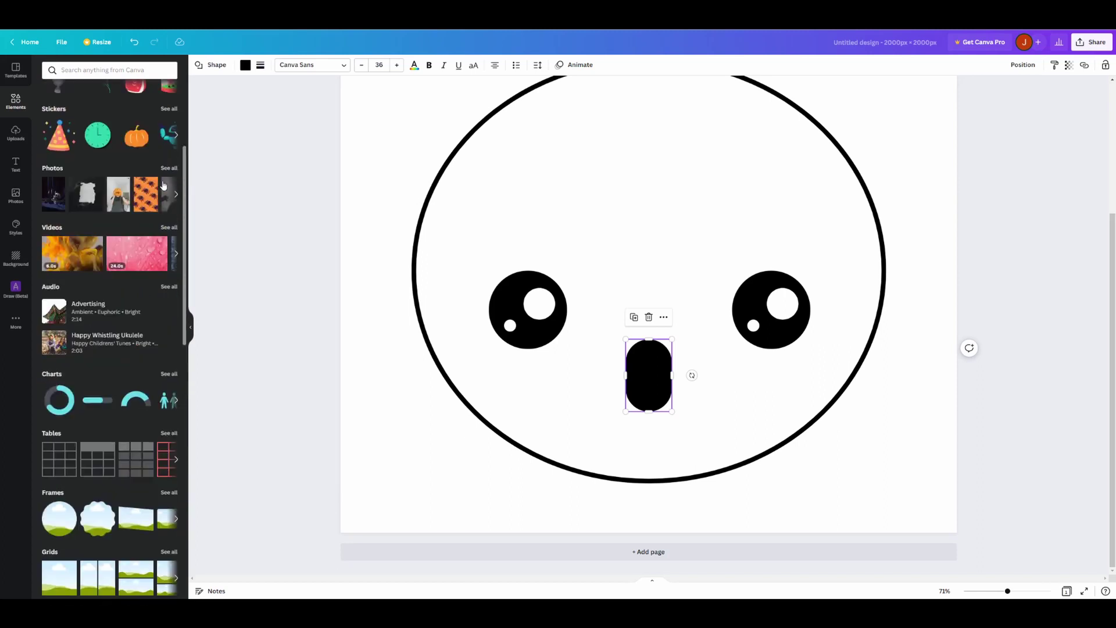
click(174, 179)
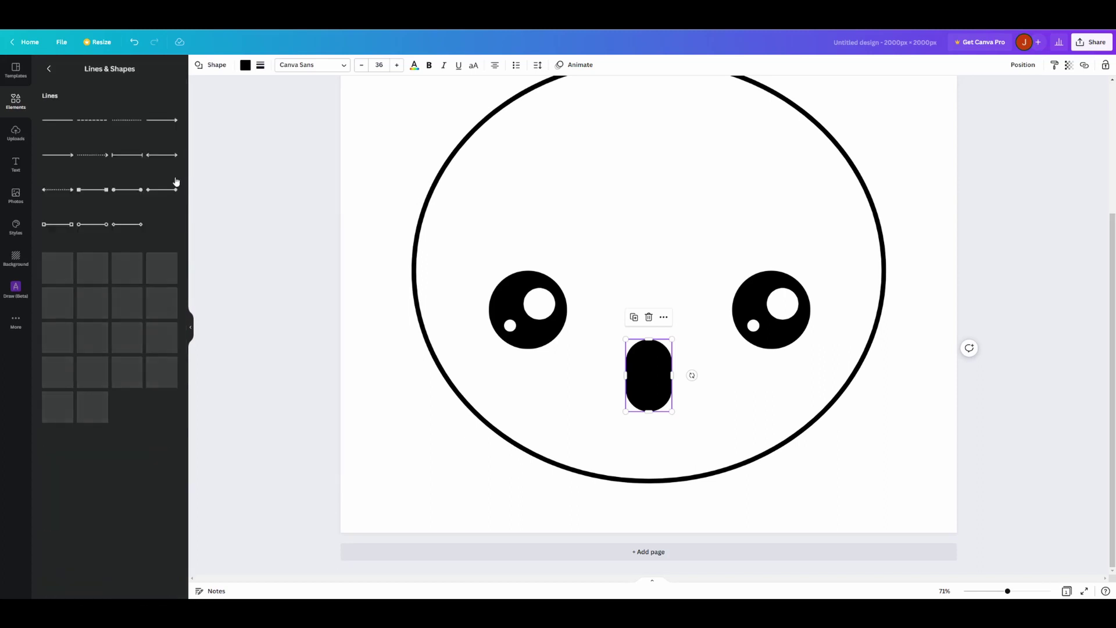
scroll(169, 180, down, 3)
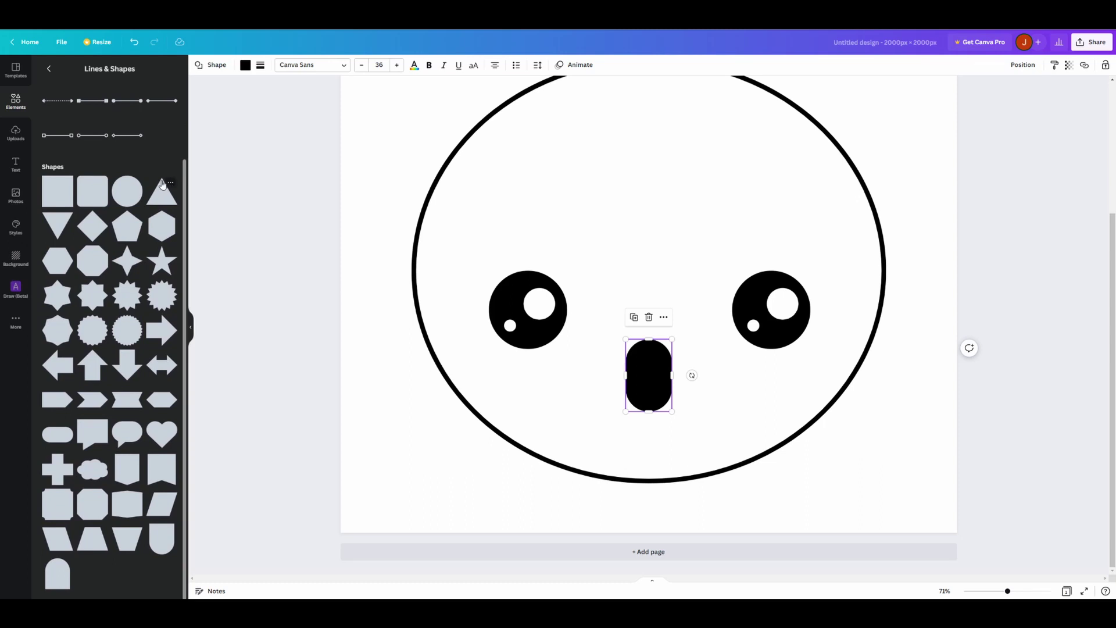
- Add a circle above the left eye, fill it with white, and give it a solid black border
click(48, 74)
scroll(560, 334, up, 2)
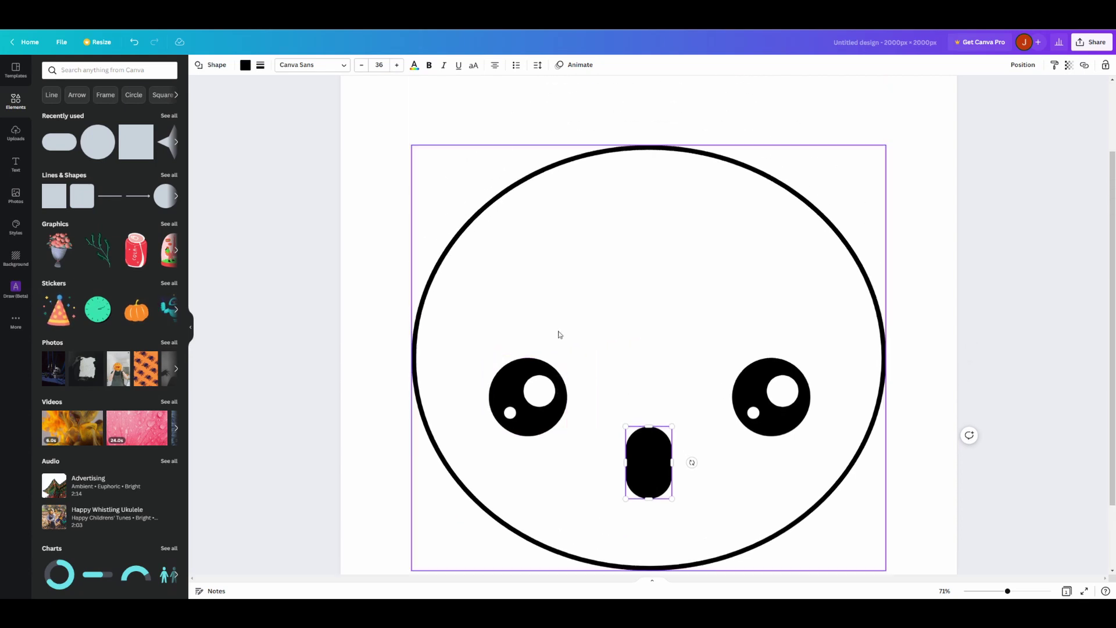
click(107, 148)
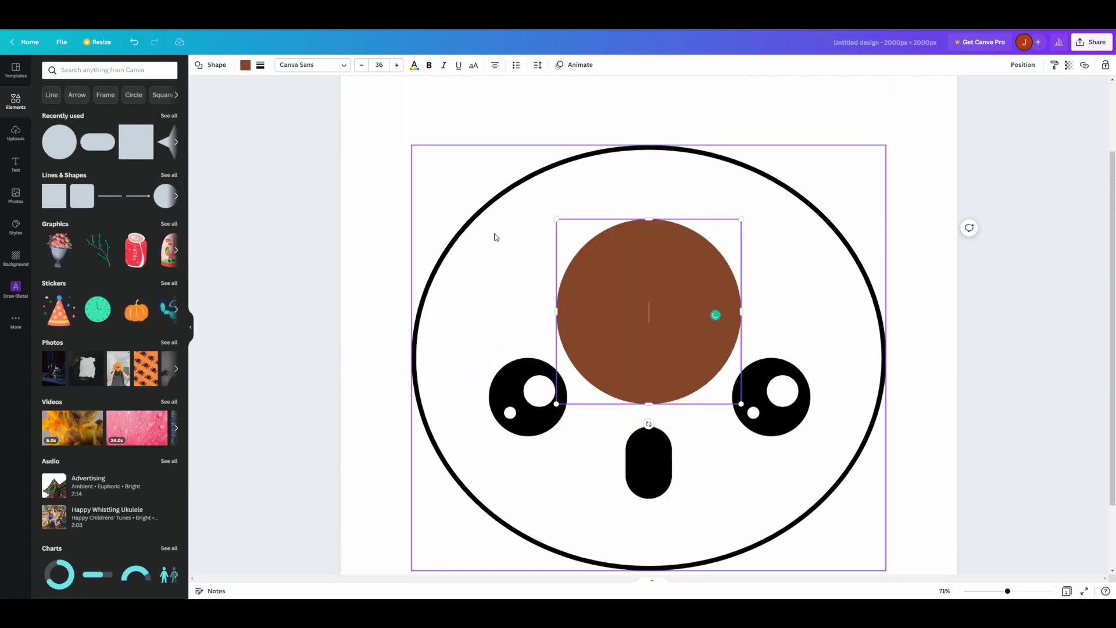
drag(618, 269, 578, 262)
click(245, 65)
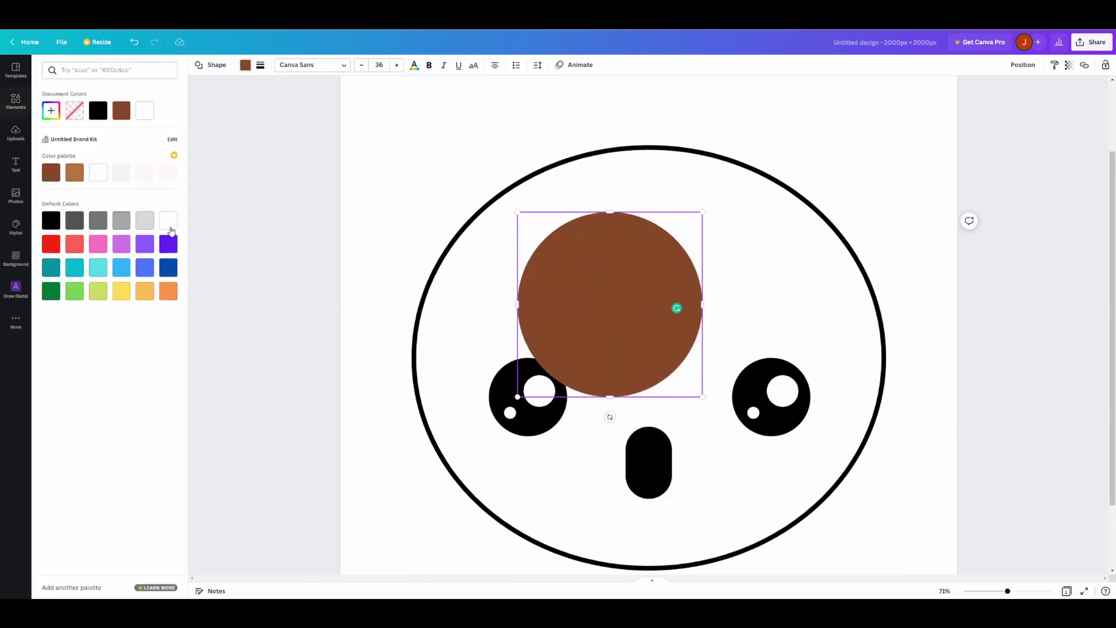
click(169, 220)
click(261, 65)
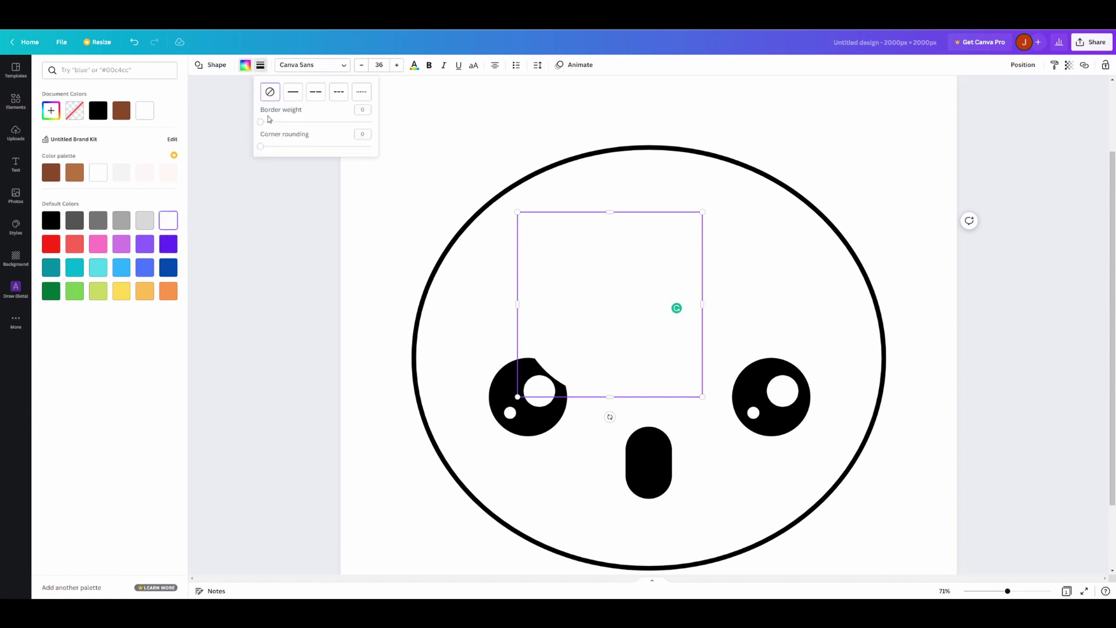
click(268, 120)
- Stretch the circle into an enlarged tall oval and tilt it outward over the head's upper-left edge as an ear
click(620, 211)
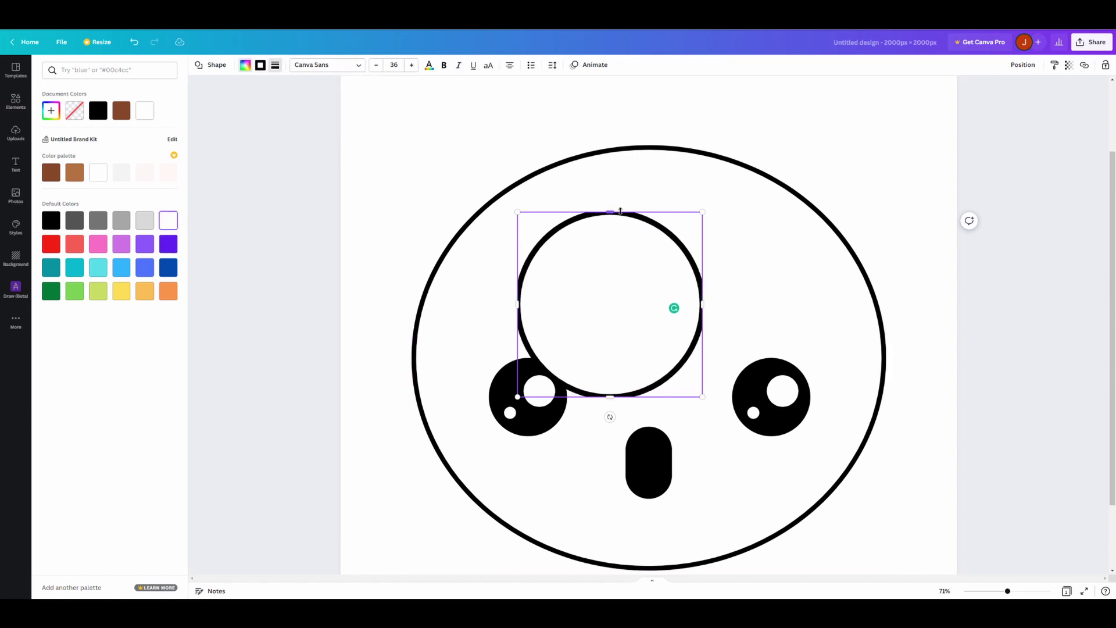
drag(620, 211, 620, 163)
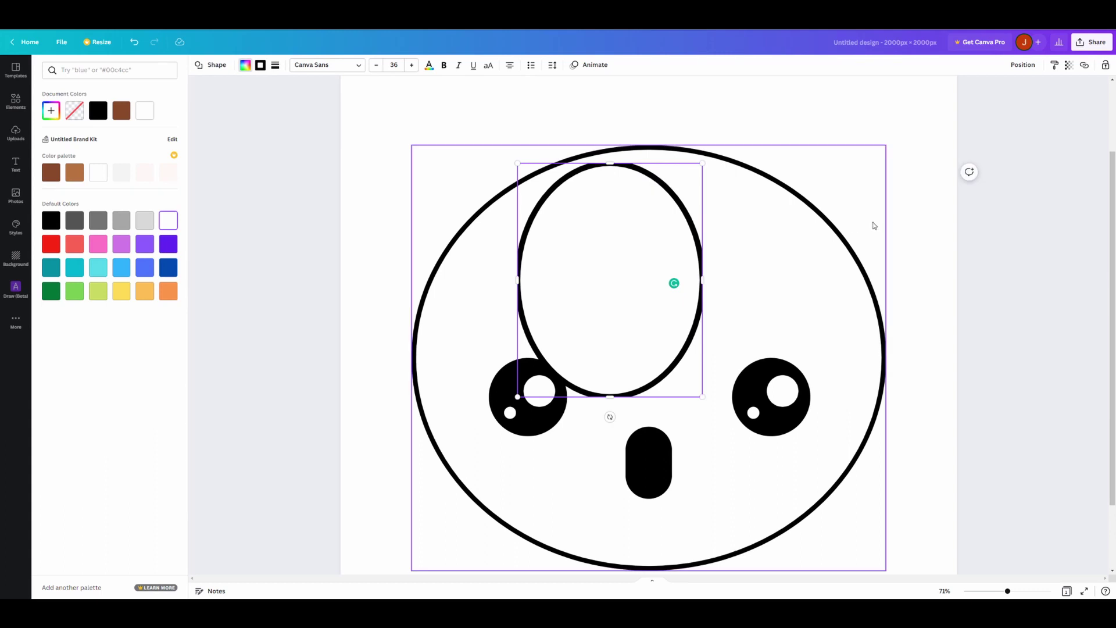
click(904, 219)
scroll(655, 274, down, 2)
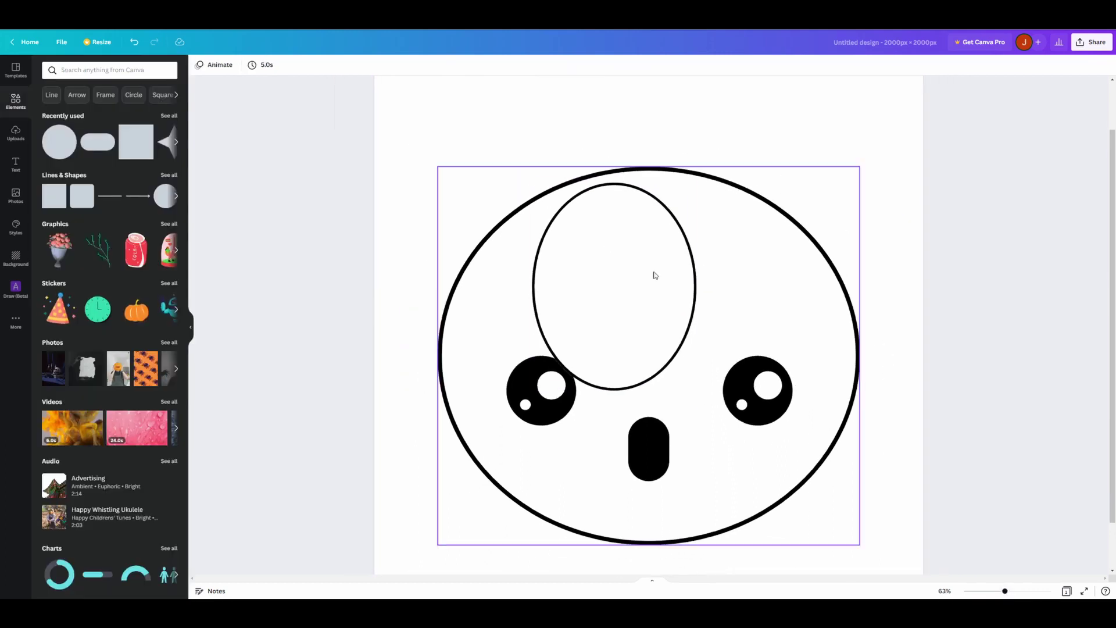
click(655, 275)
drag(530, 179, 501, 142)
drag(590, 216, 491, 204)
drag(495, 395, 566, 372)
- Duplicate the ear oval, shrink the copy to roughly 60% of its size, and place it inside near the outer edge
drag(548, 175, 552, 180)
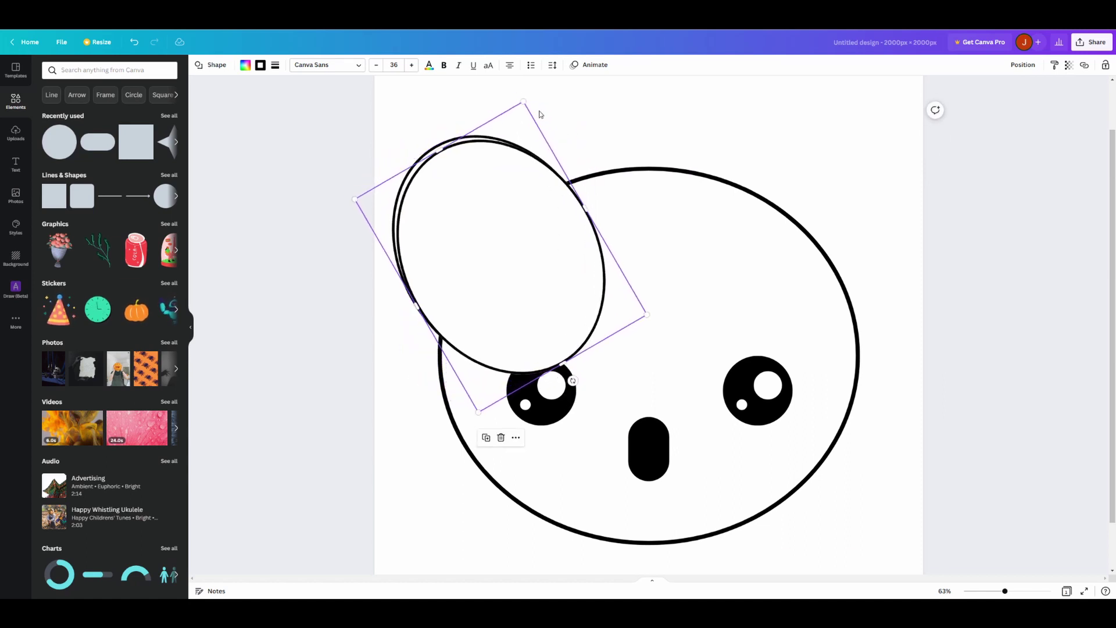
drag(525, 103, 513, 165)
drag(497, 265, 500, 239)
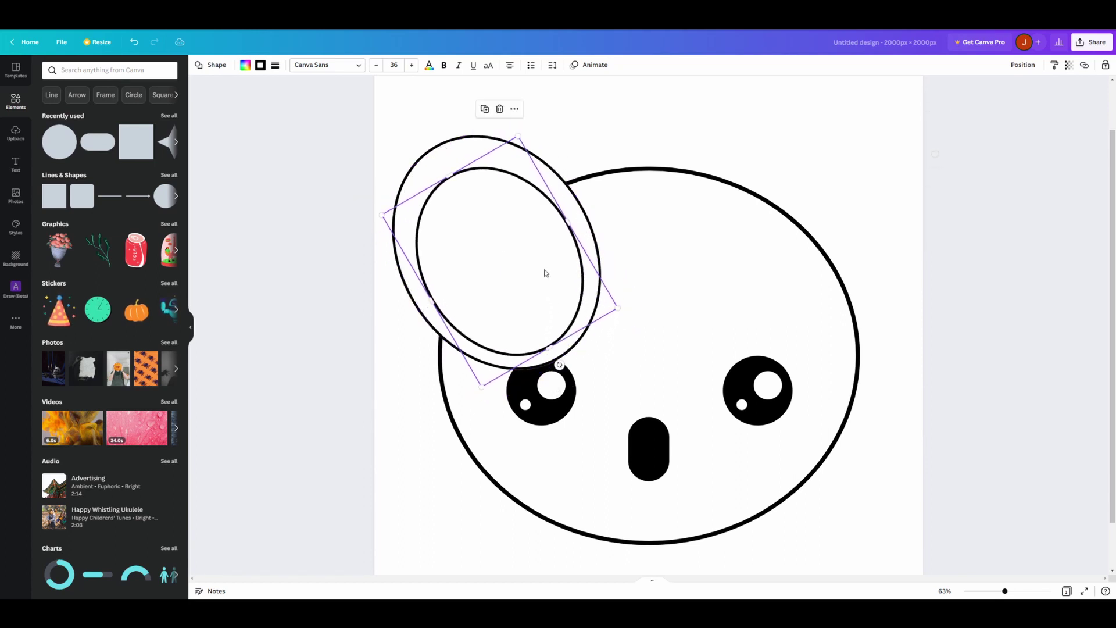
drag(618, 308, 554, 282)
drag(488, 259, 491, 264)
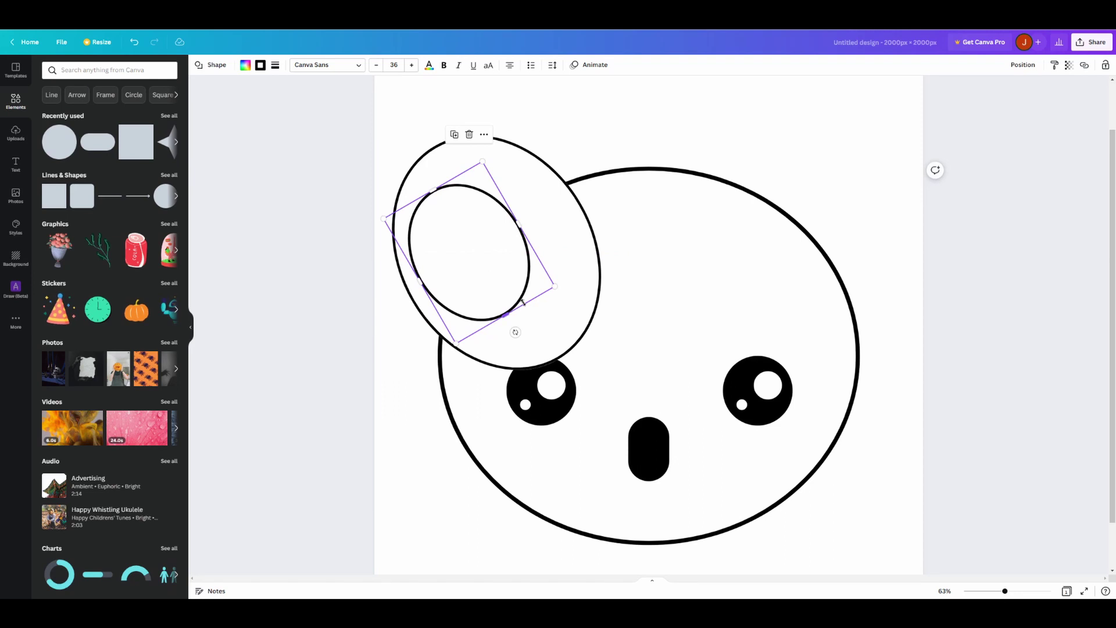
drag(521, 302, 488, 280)
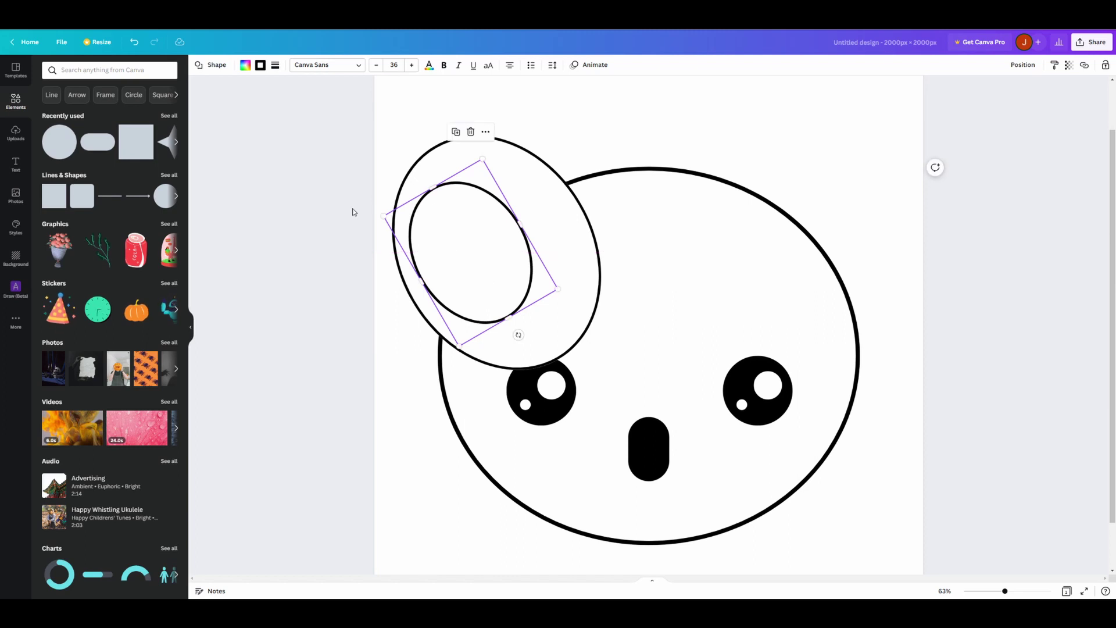
- Send both ovals of the left ear to the back, behind the head
drag(351, 209, 454, 214)
drag(334, 197, 491, 193)
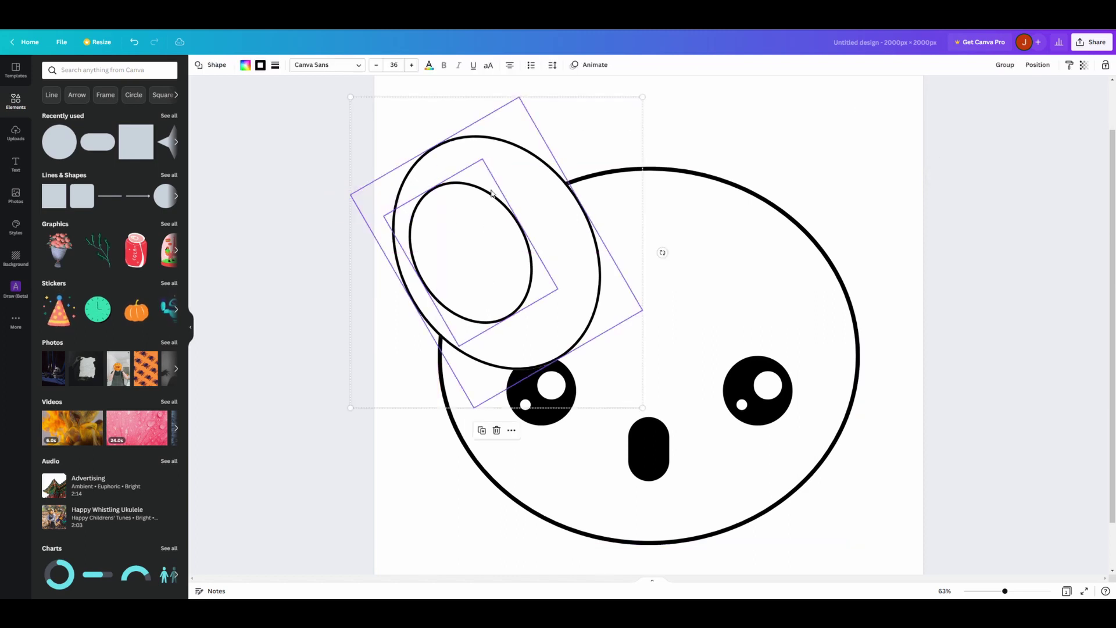
click(1036, 65)
click(995, 109)
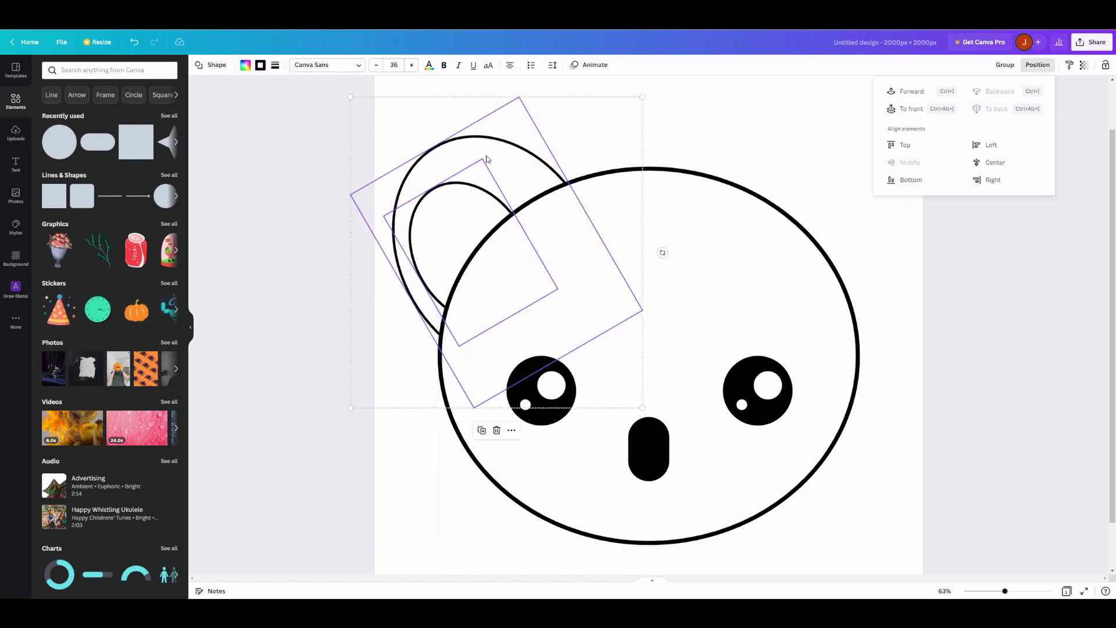
- Duplicate the left ear onto the head's upper-right side and rotate the copy so it leans outward to the right
scroll(645, 186, up, 2)
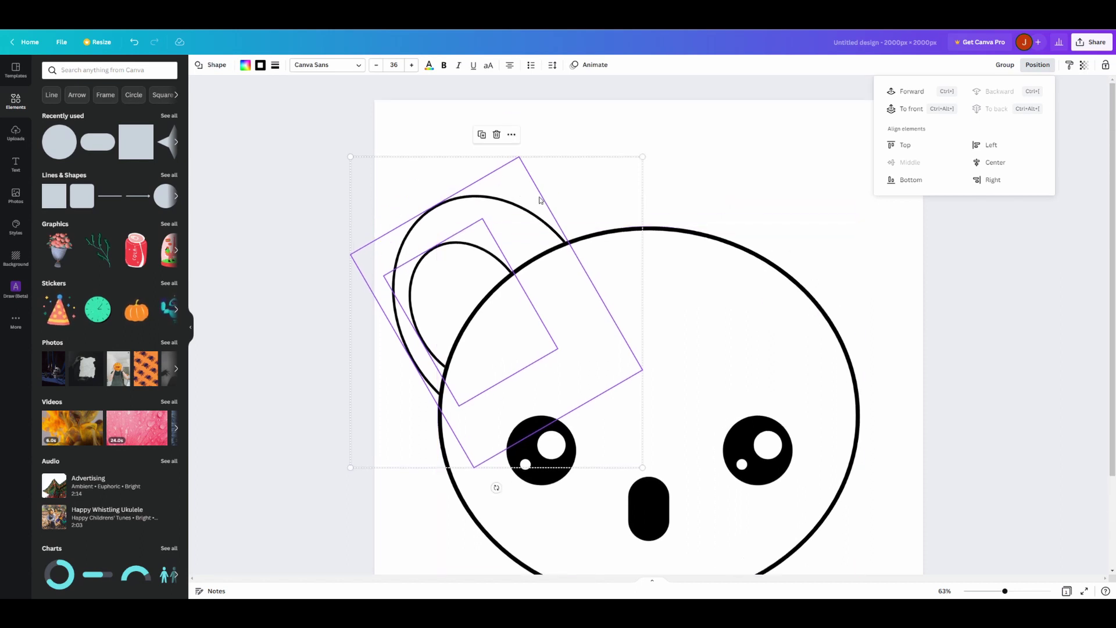
key(ctrl+d)
drag(539, 200, 805, 192)
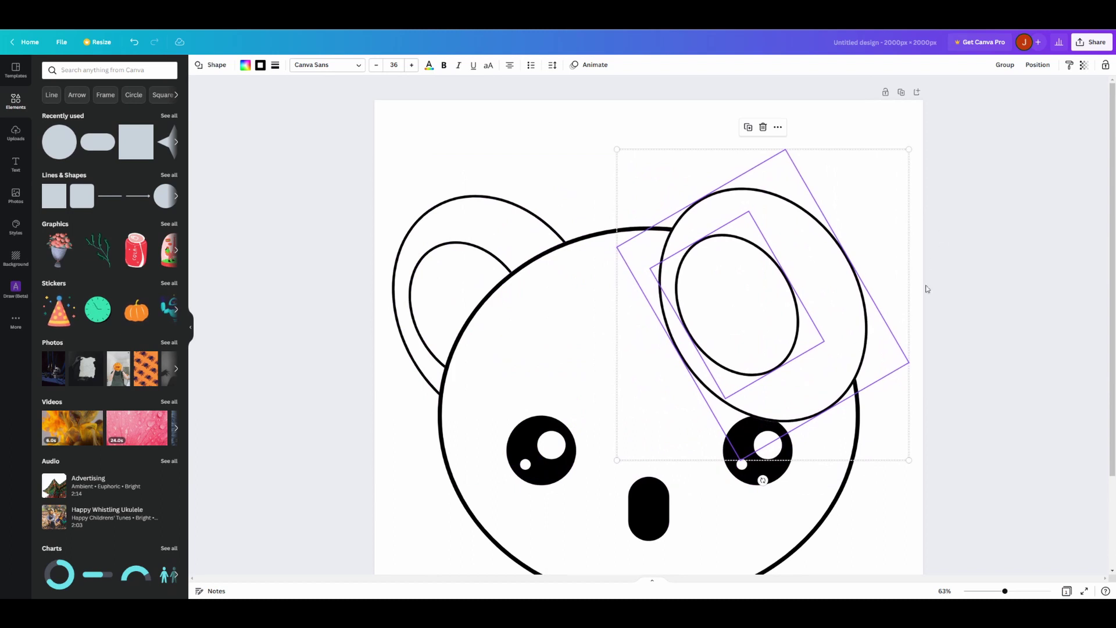
drag(763, 480, 598, 399)
click(968, 295)
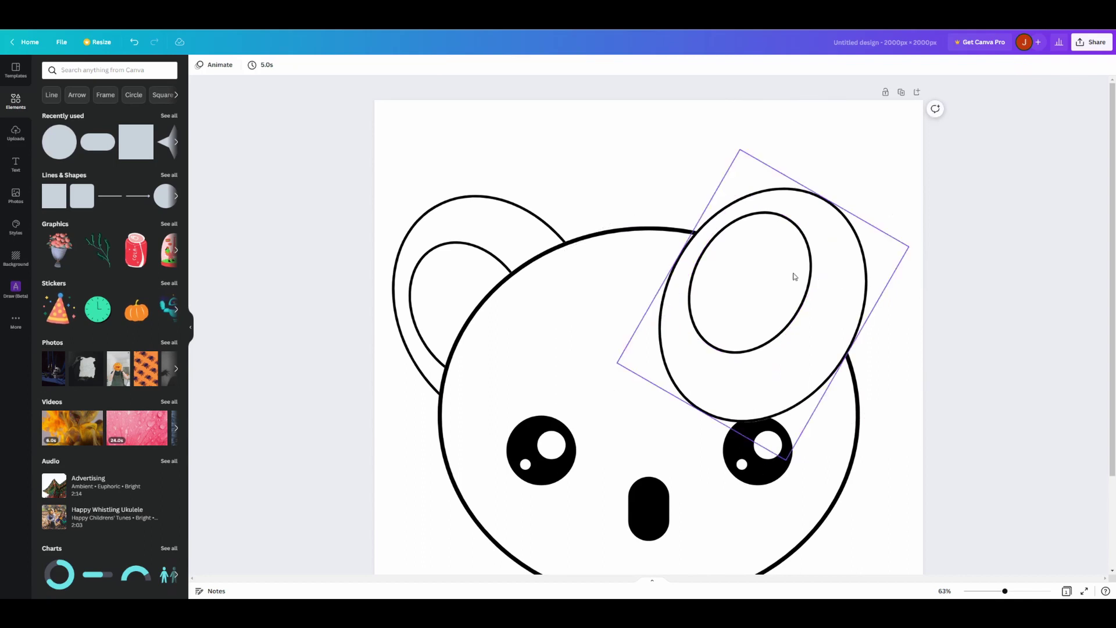
- Position the right ear's two ovals to mirror the left ear and send them to the back, behind the head
click(731, 270)
drag(963, 216, 917, 249)
drag(714, 251, 796, 277)
drag(1057, 247, 884, 288)
click(1038, 65)
click(1046, 262)
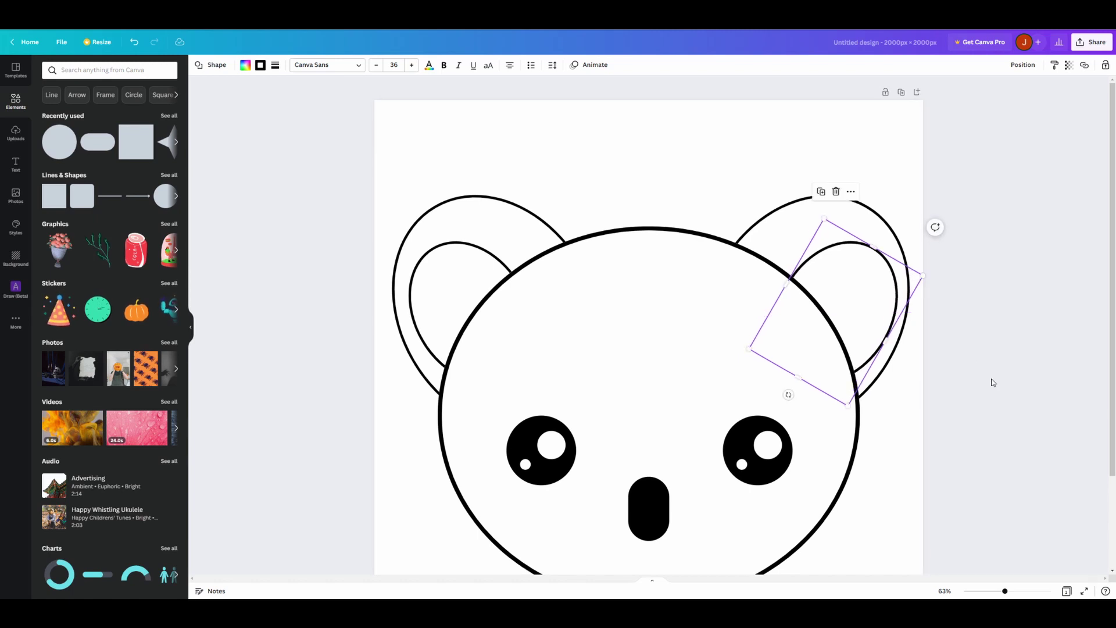
click(989, 381)
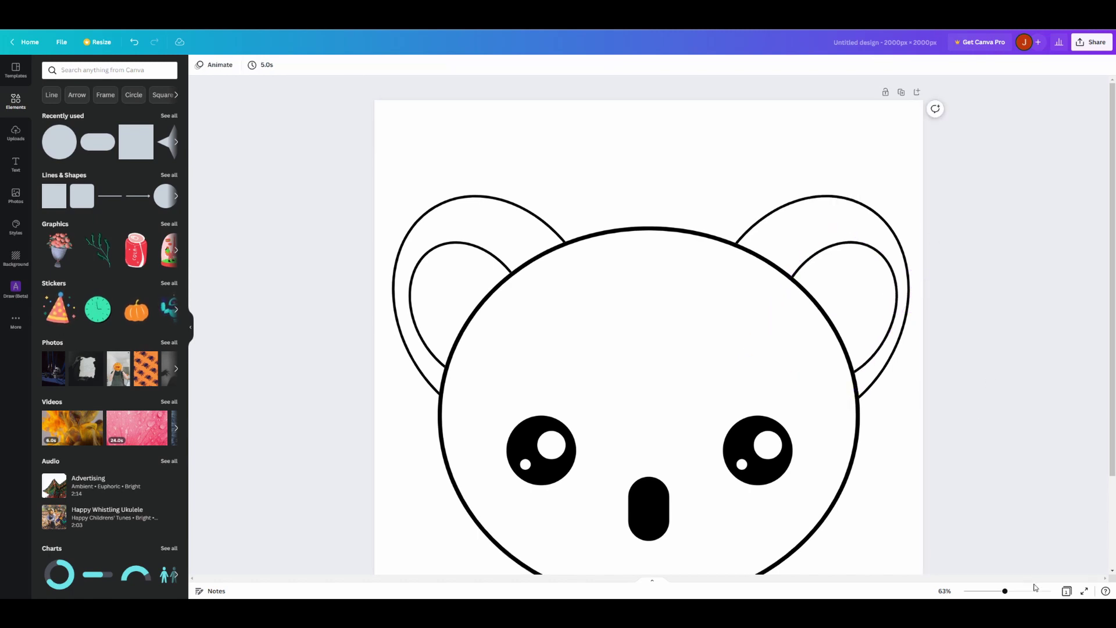
- Enlarge the right and left ears equally toward the face's centre, to about 1,151 × 1,225 px each
mouse_move(1005, 590)
mouse_down()
mouse_move(995, 590)
mouse_move(1004, 591)
mouse_up()
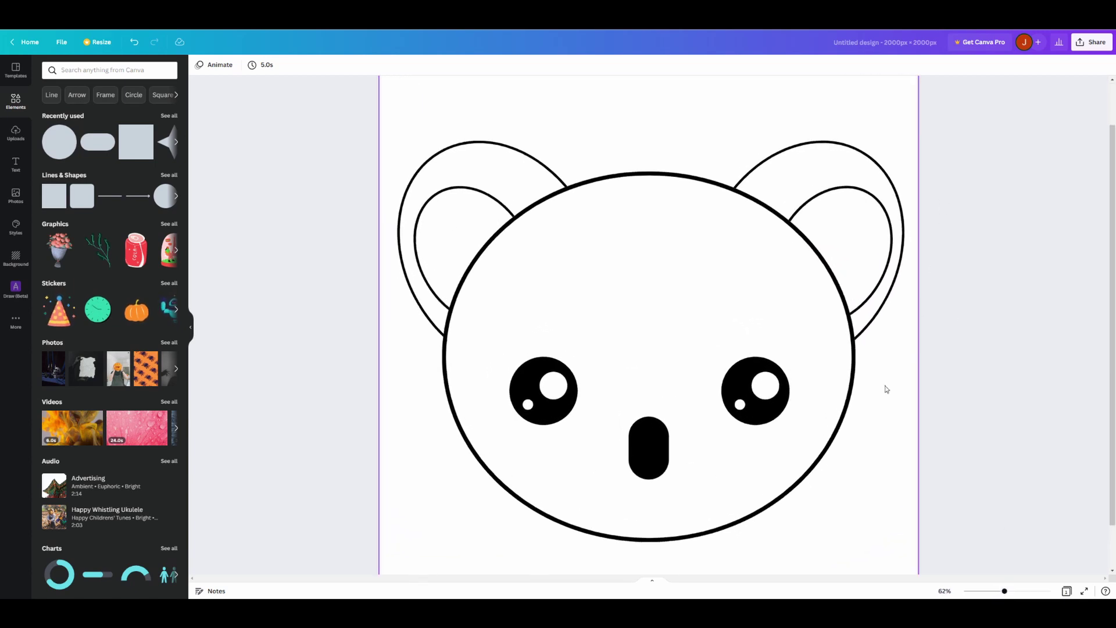
drag(968, 192, 904, 239)
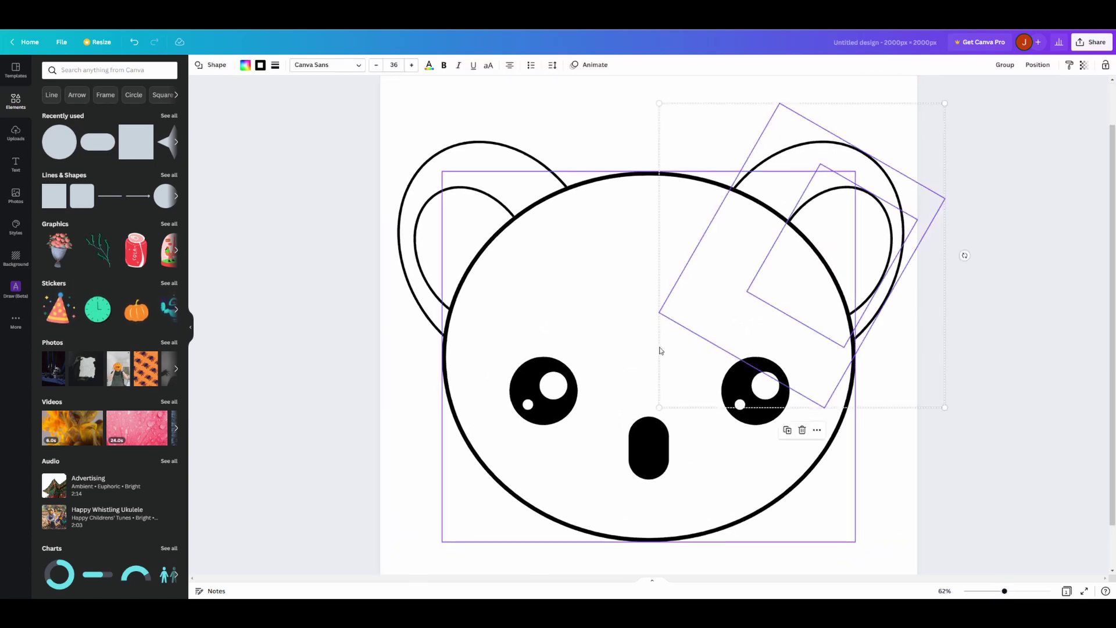
drag(659, 407, 636, 432)
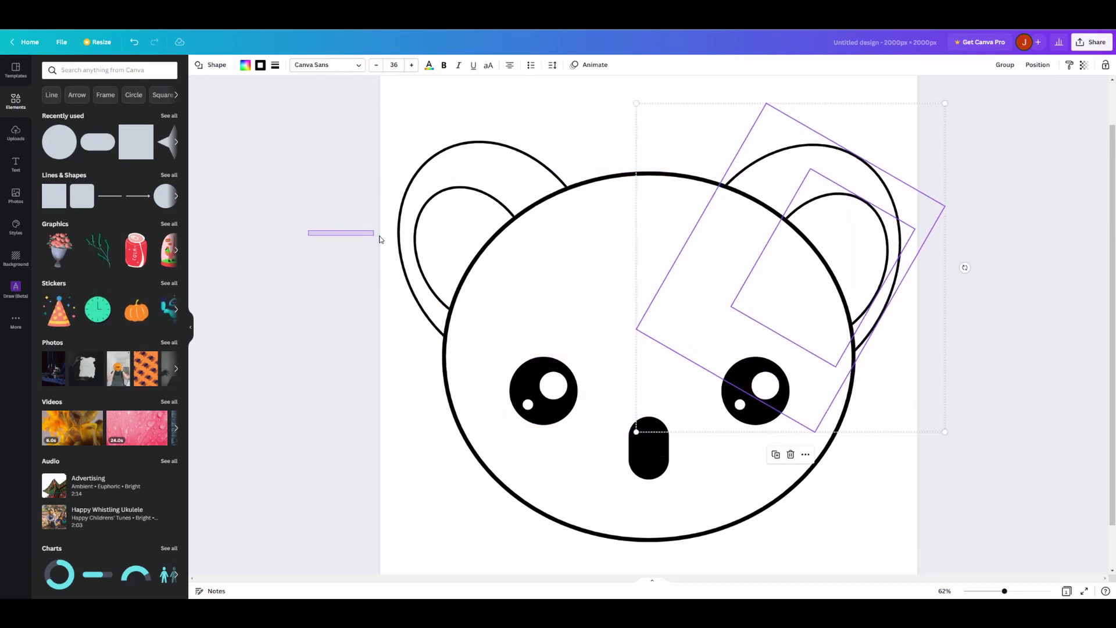
drag(379, 239, 396, 239)
shift+click(395, 235)
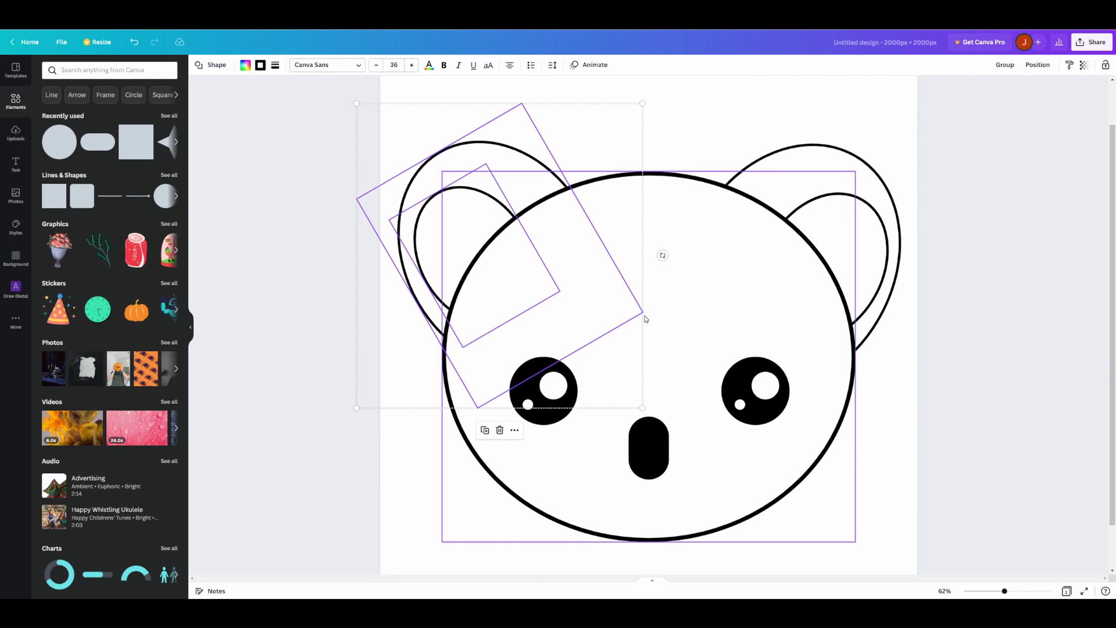
drag(643, 409, 674, 428)
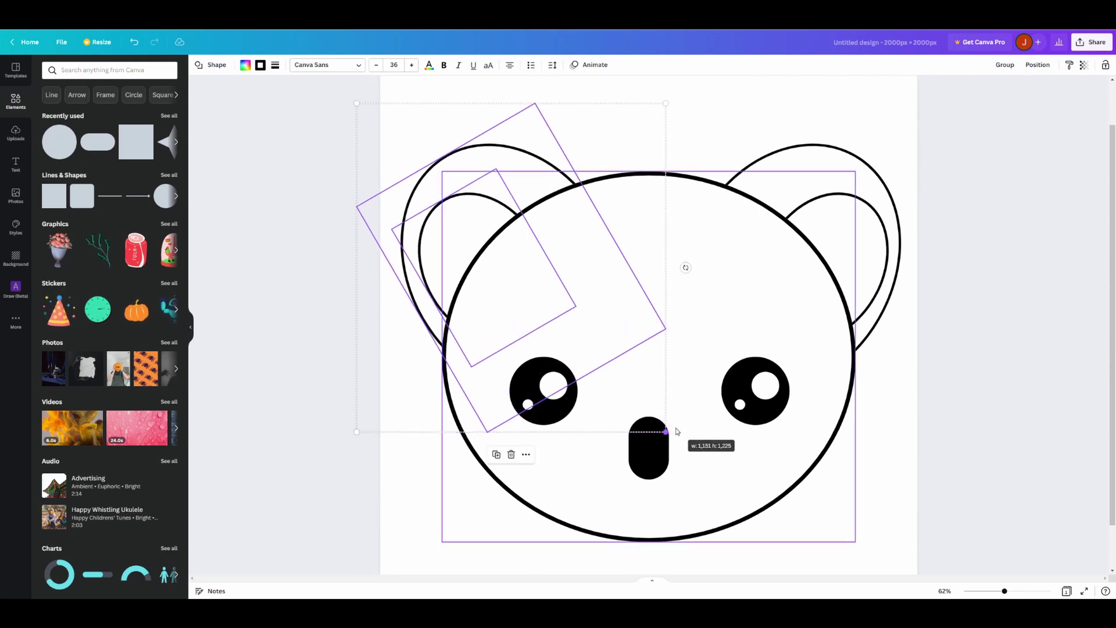
click(980, 356)
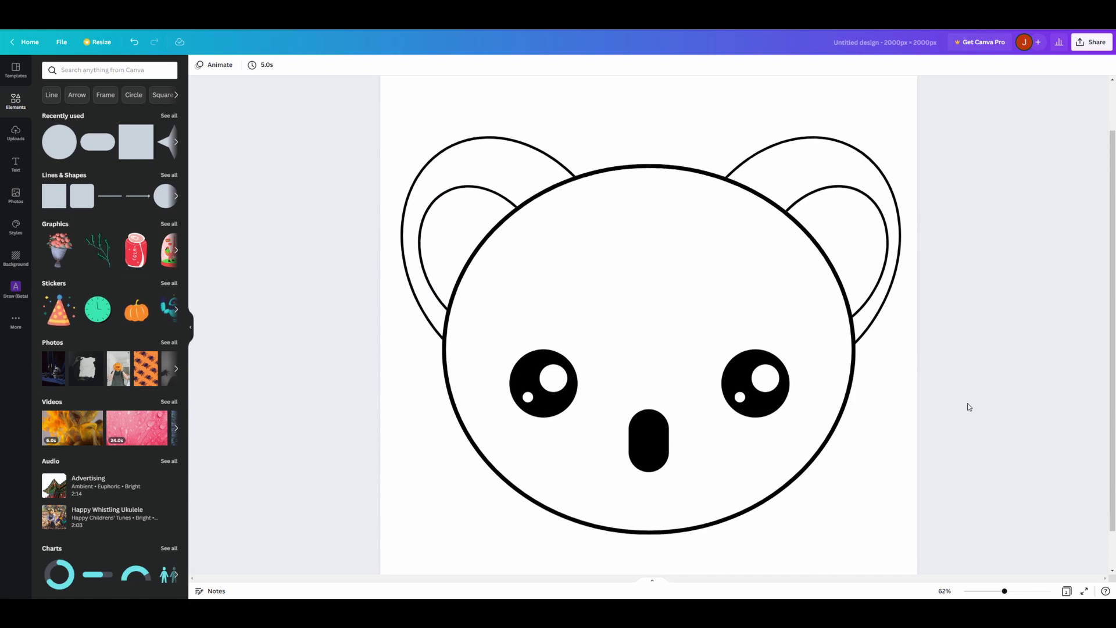
- Set the border weight of the head and both ears to 26
scroll(755, 384, down, 1)
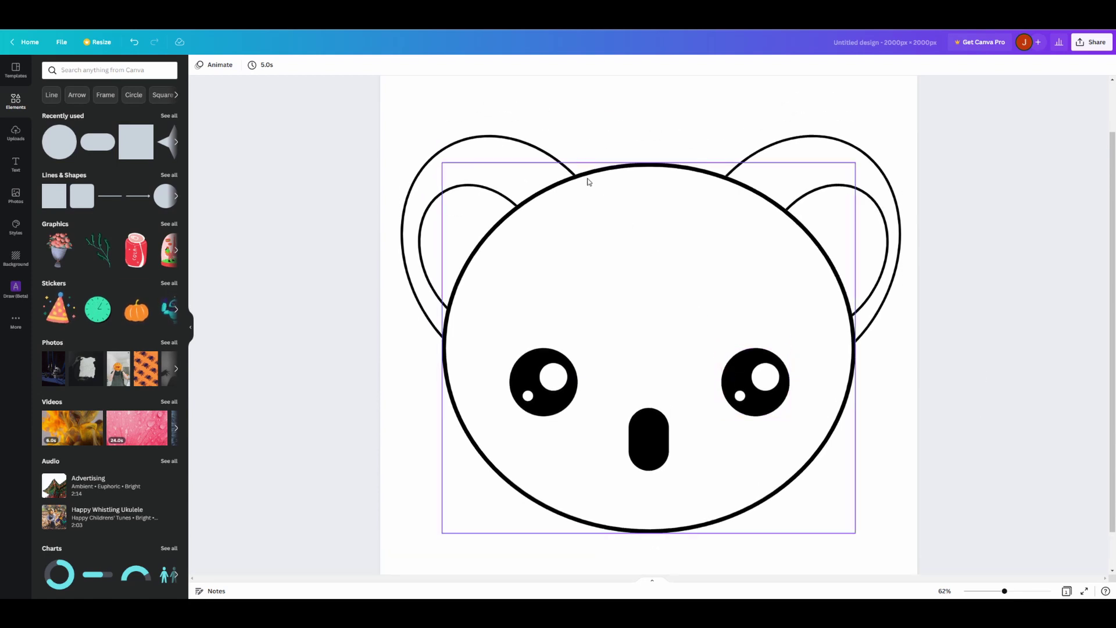
drag(941, 104, 254, 99)
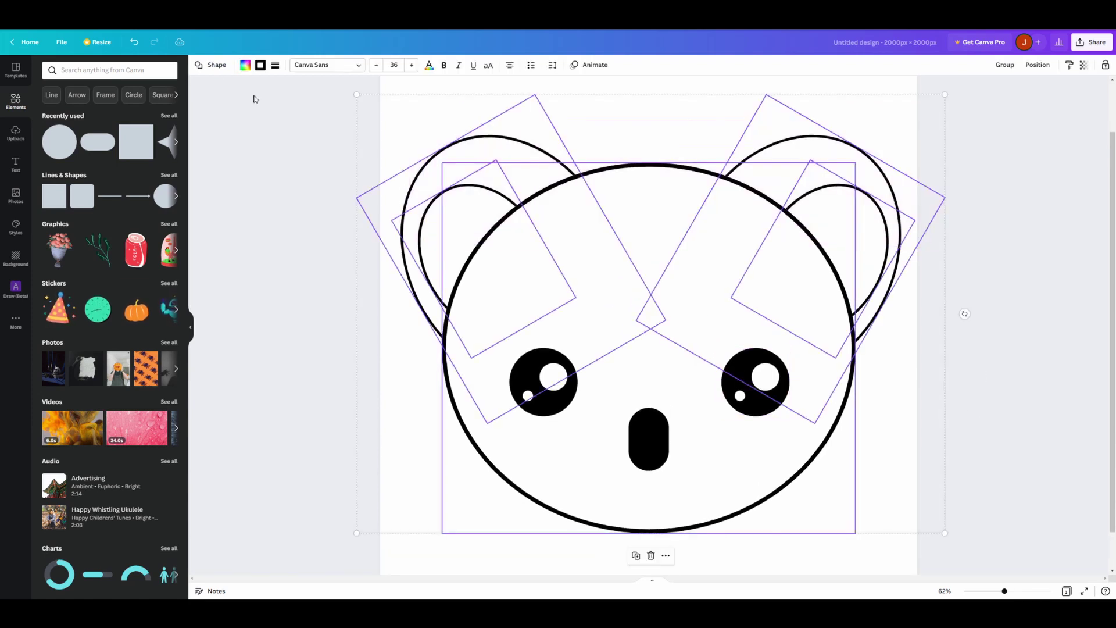
click(260, 65)
click(273, 64)
drag(326, 122, 305, 134)
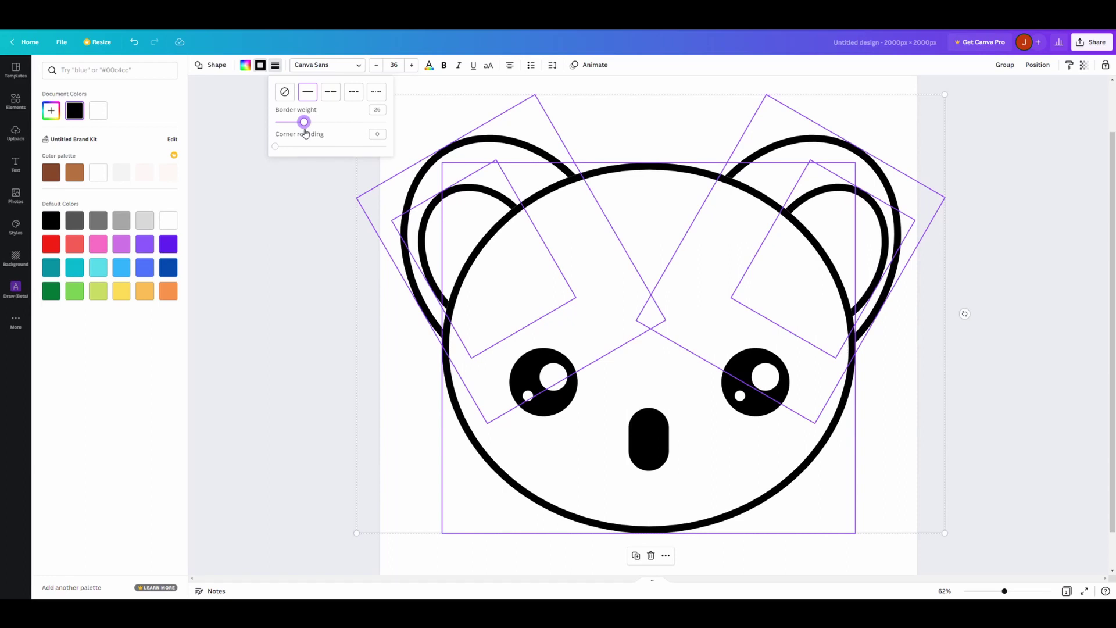
click(312, 241)
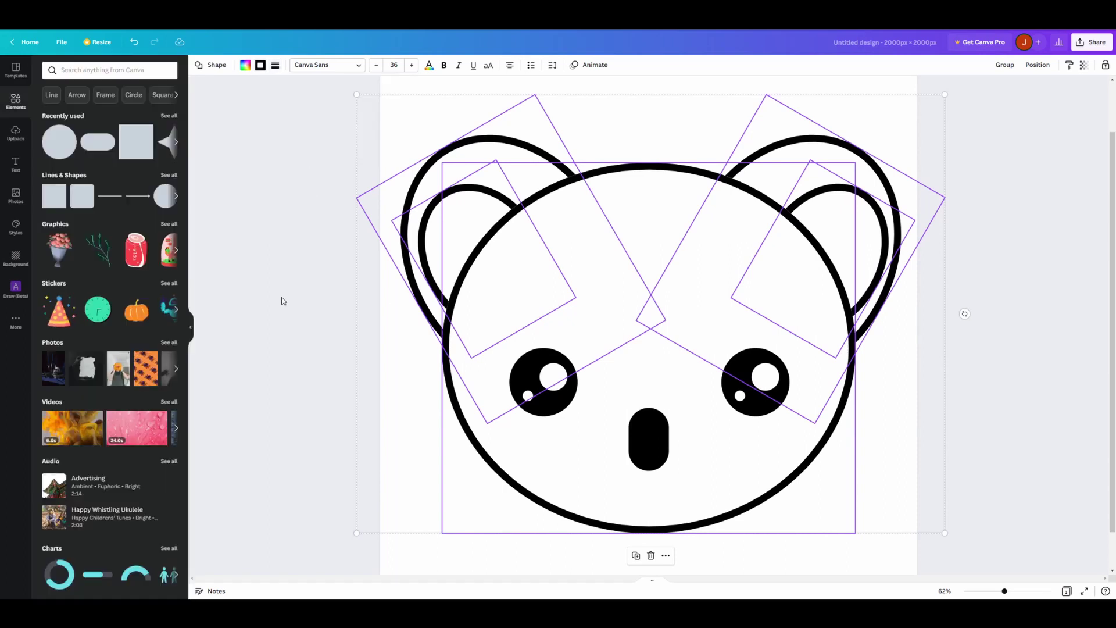
click(323, 299)
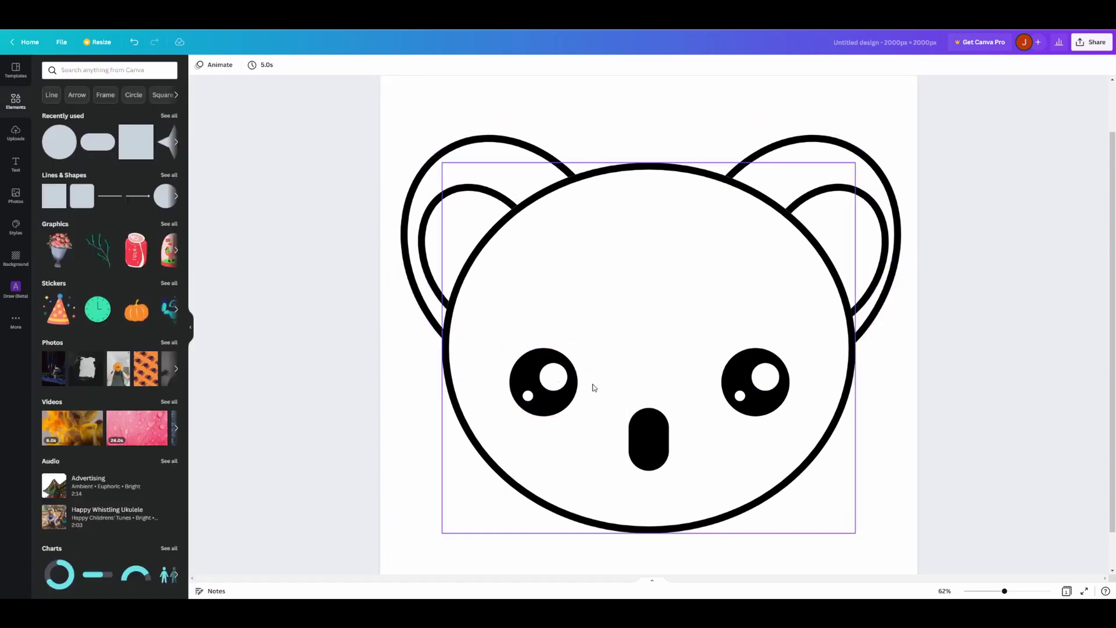
- Insert a chevron arrow shape from the basic shapes onto the forehead and narrow it to about half its width
click(168, 116)
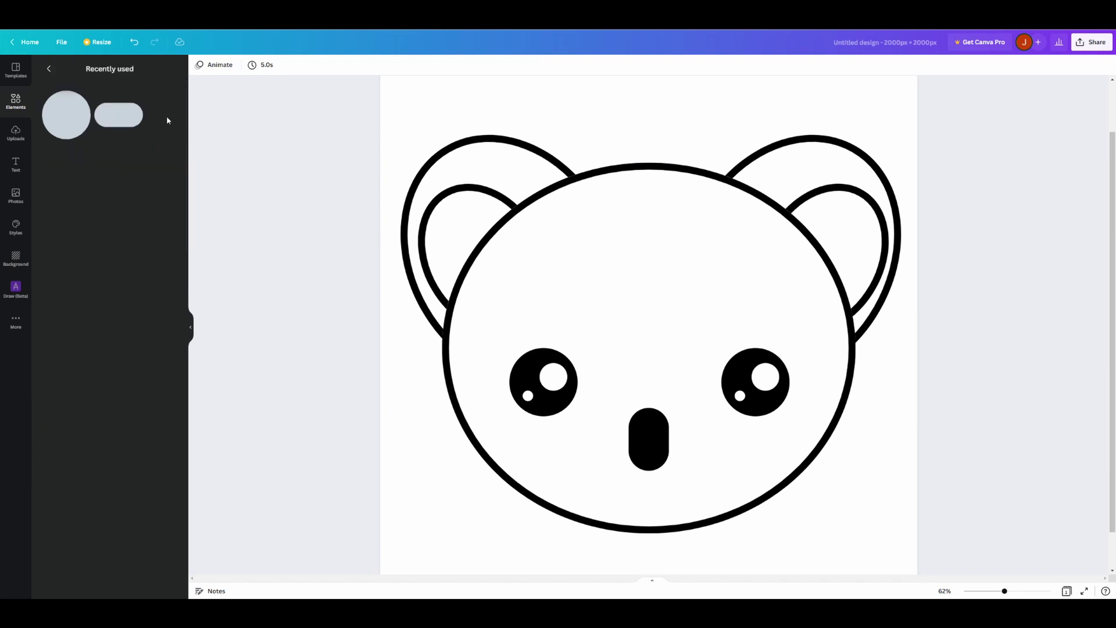
click(49, 68)
click(169, 175)
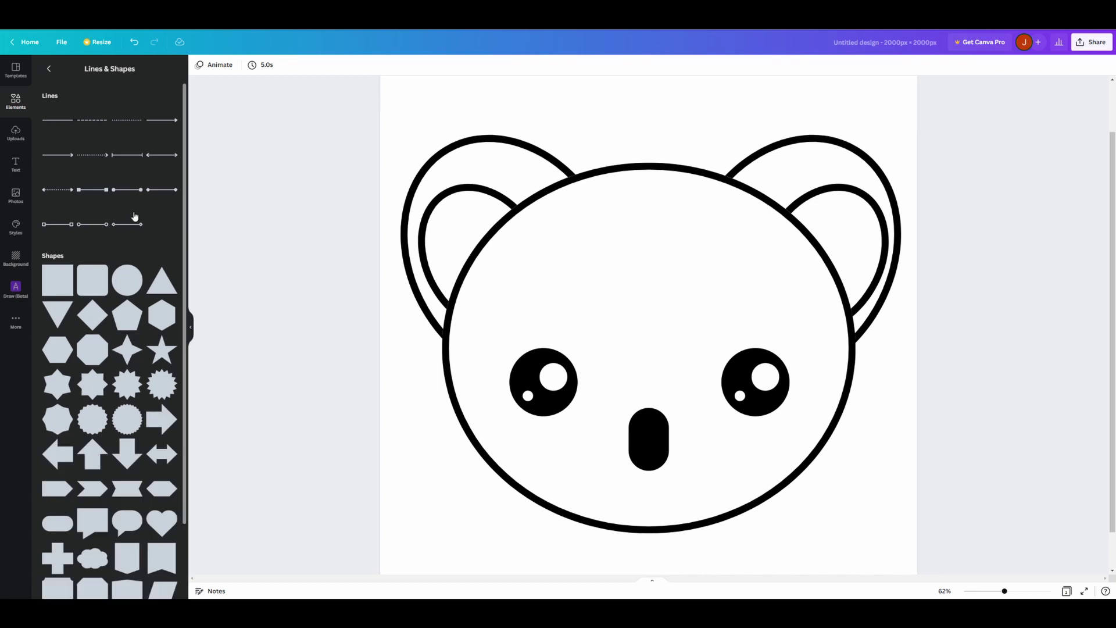
scroll(134, 216, down, 2)
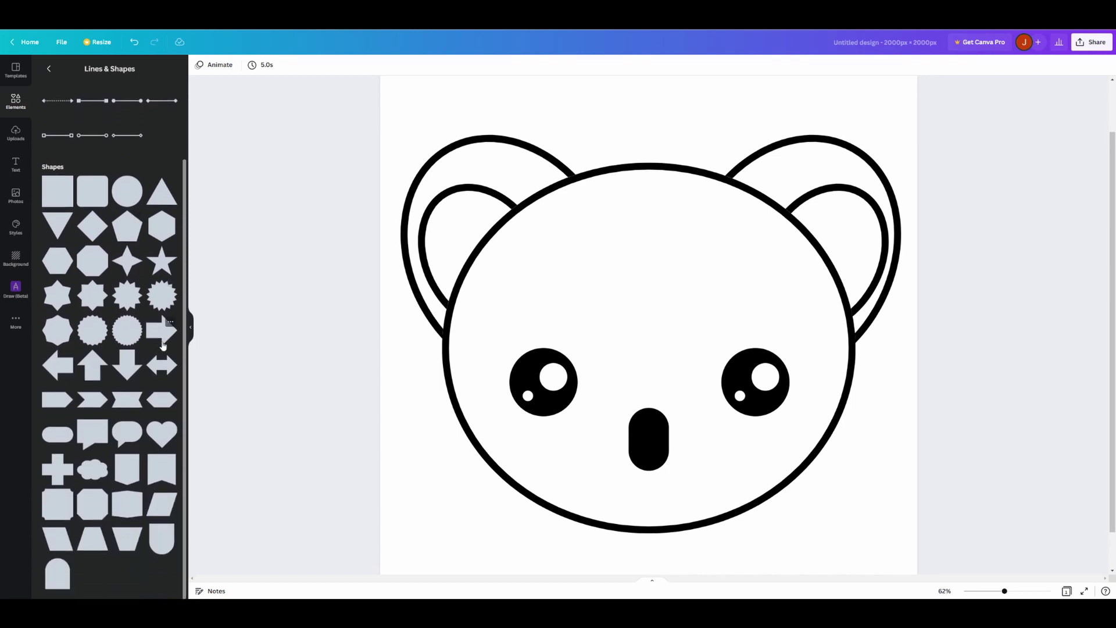
click(103, 407)
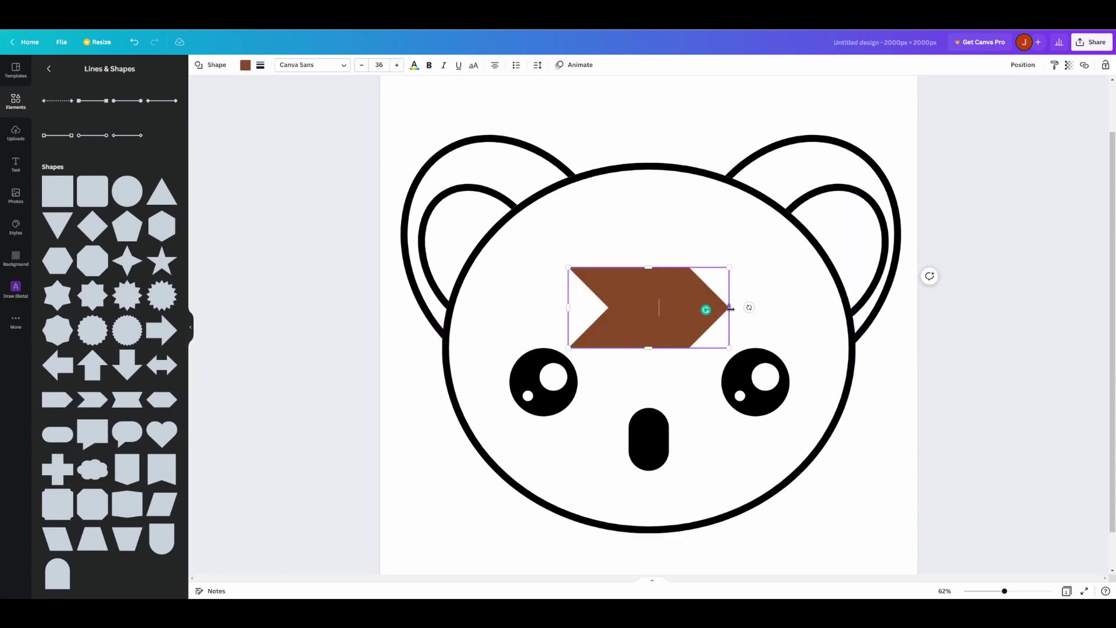
drag(707, 308, 625, 309)
- Fill the chevron with black and set its corner rounding to 100
click(260, 65)
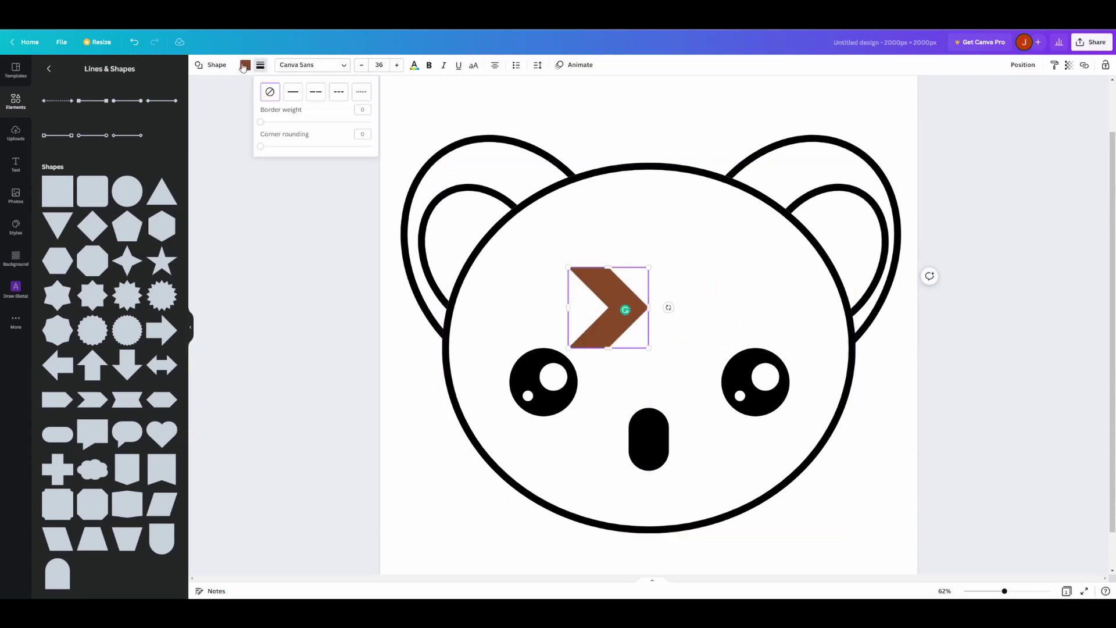
click(245, 64)
click(50, 220)
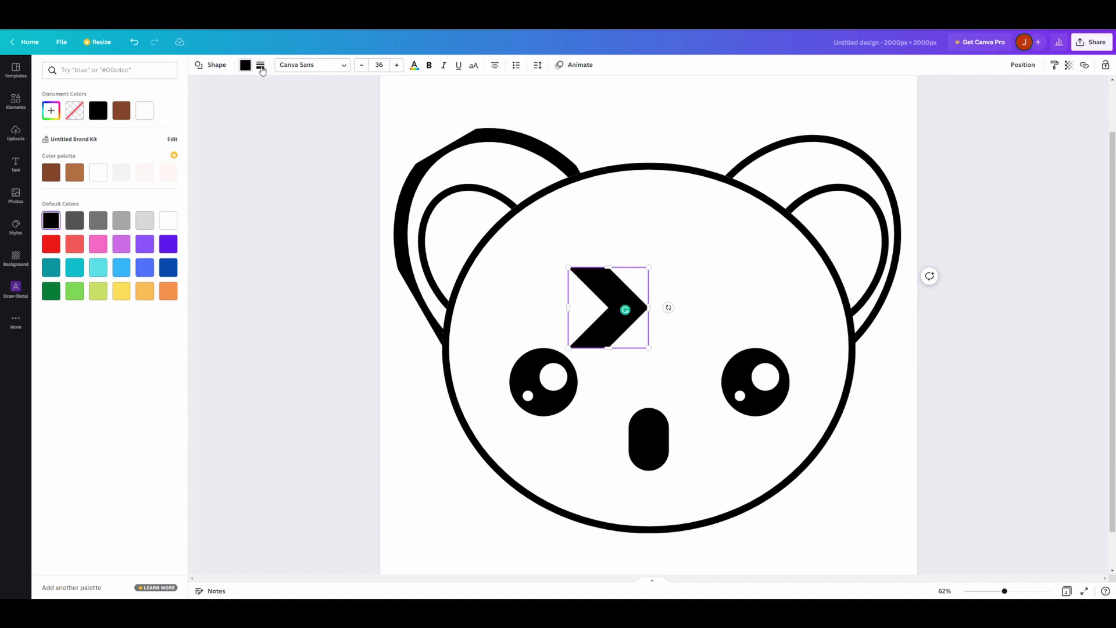
click(260, 66)
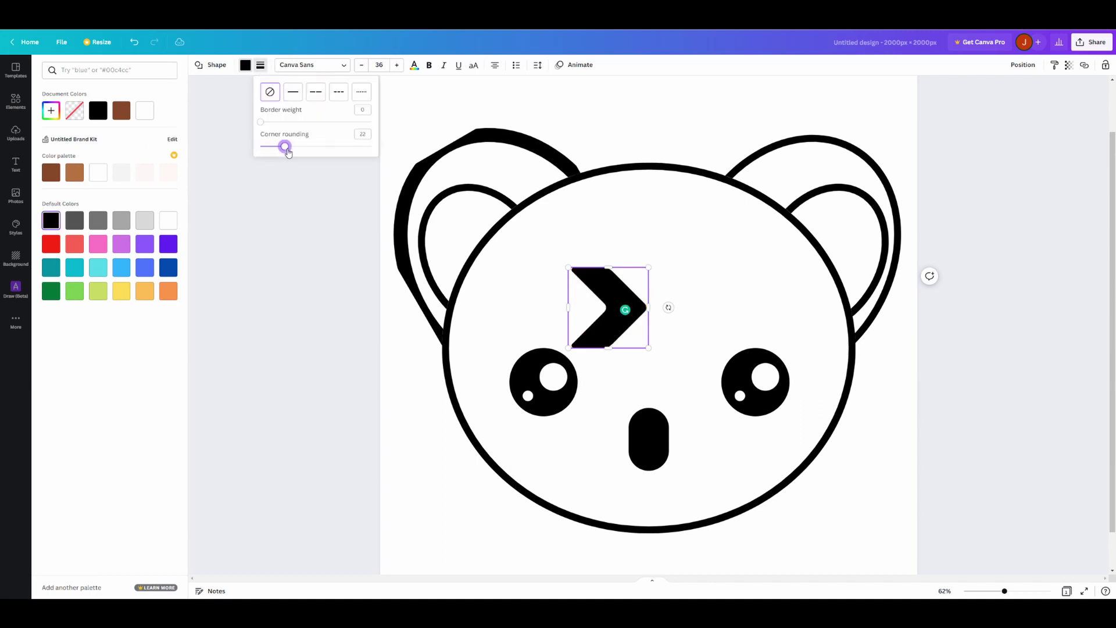
drag(286, 150, 383, 150)
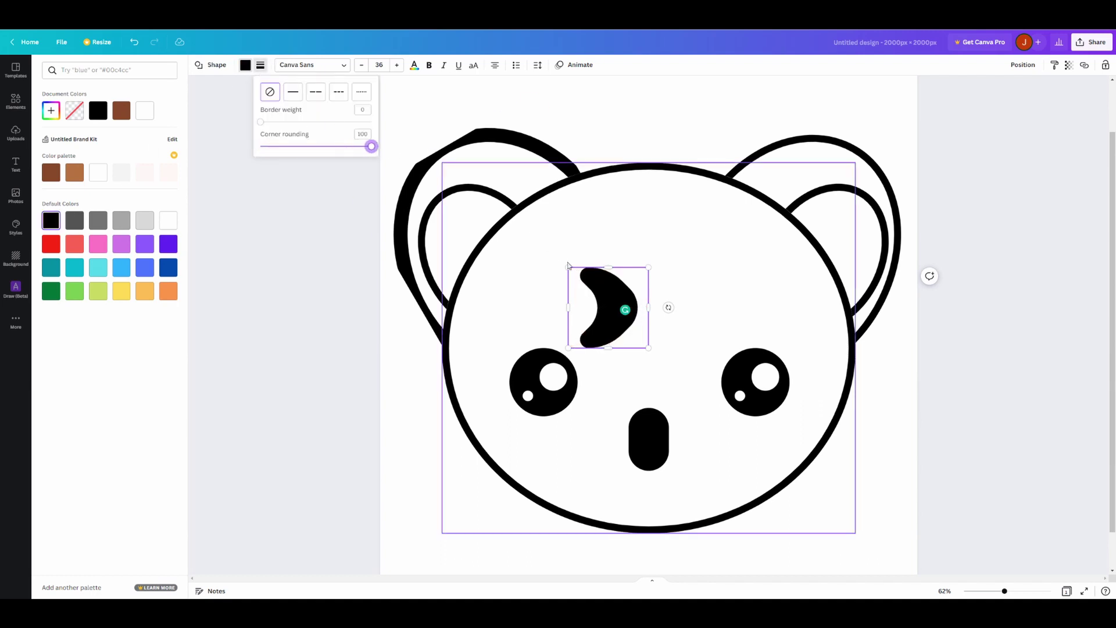
- Rotate the rounded chevron to curve upward, shrink it and place it under the nose as the mouth's left half
drag(667, 307, 640, 359)
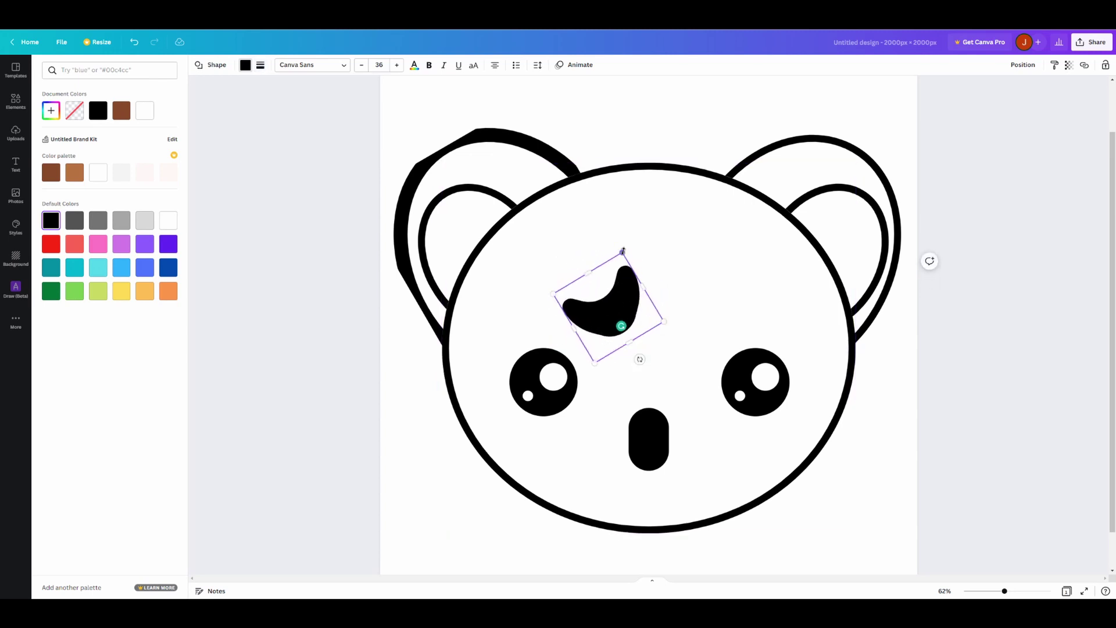
drag(616, 296, 640, 469)
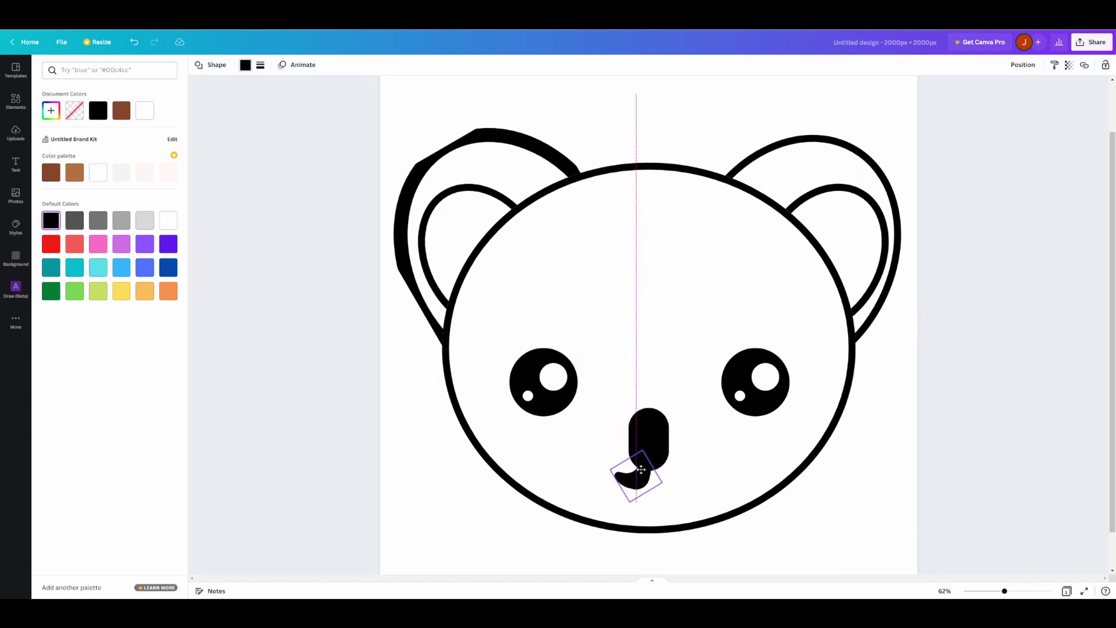
- Duplicate the left mouth half and place the copy, rotated to mirror it, as the right half beneath the nose
drag(640, 469, 663, 477)
key(ctrl+d)
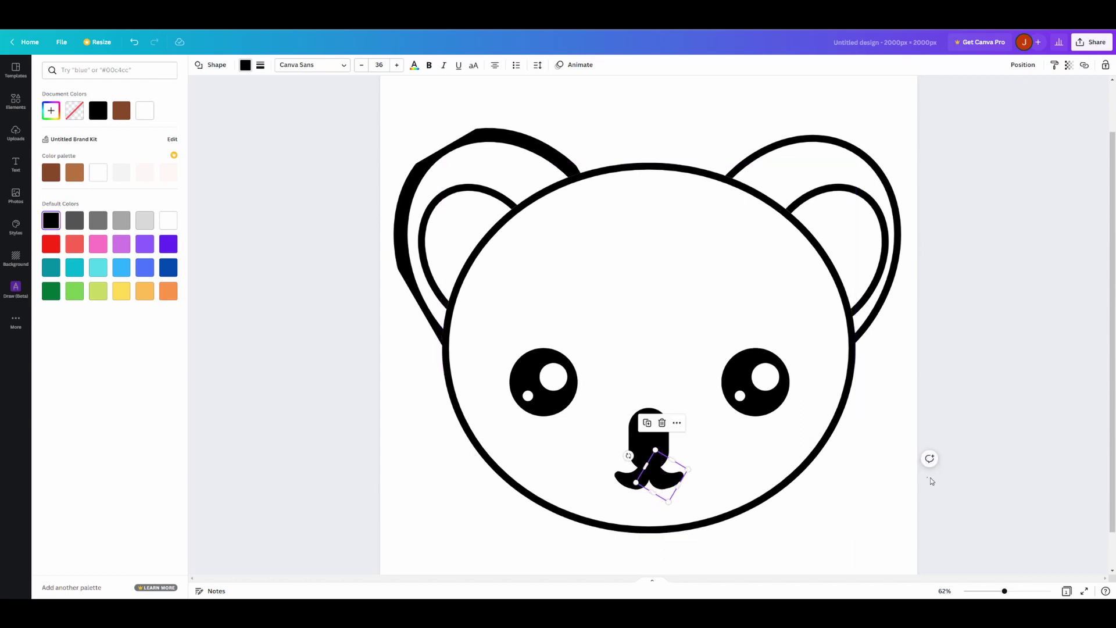
click(931, 481)
drag(1007, 596, 1001, 596)
drag(662, 446, 653, 430)
click(1009, 447)
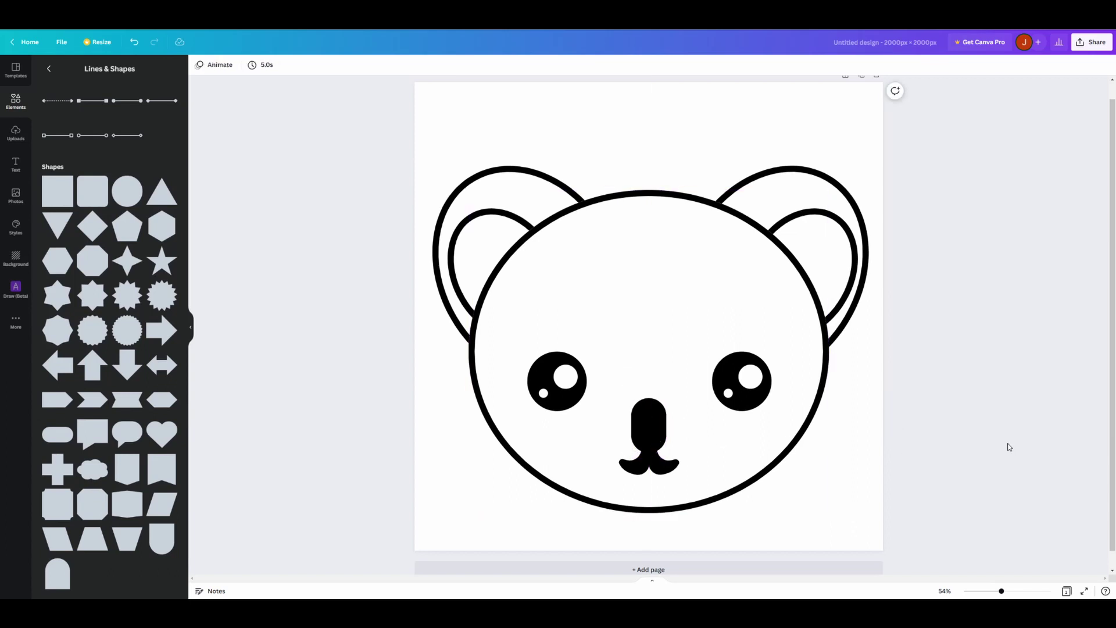
mouse_move(1001, 596)
mouse_down()
mouse_move(988, 596)
mouse_move(999, 595)
mouse_up()
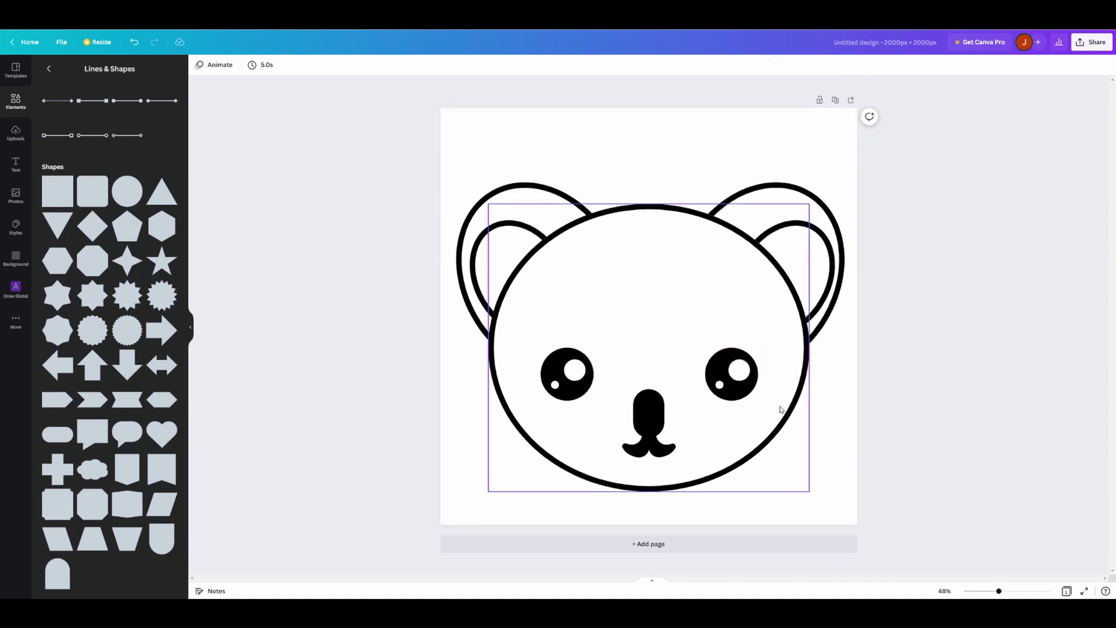
drag(972, 541, 459, 179)
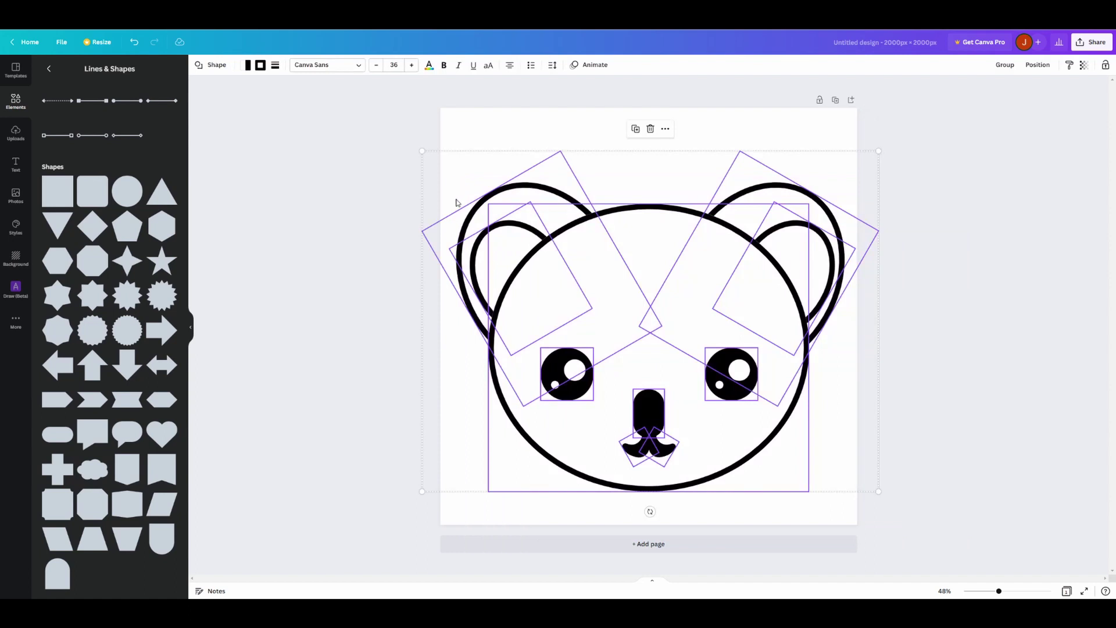
click(467, 110)
- Fill the inner ovals of the left and right ears with black
click(497, 238)
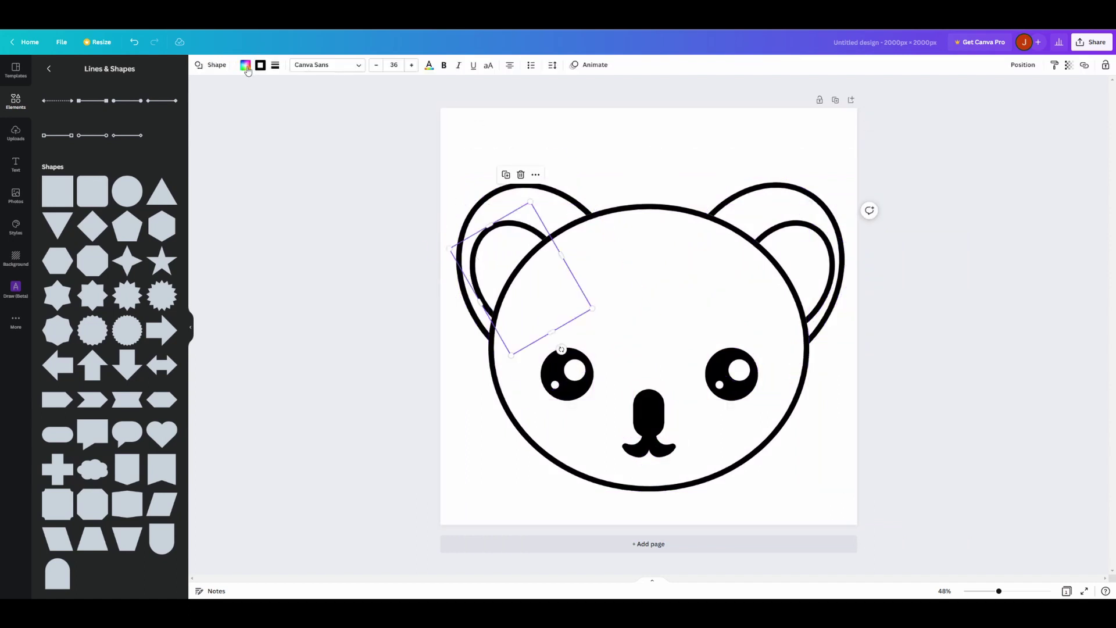
click(246, 67)
click(53, 227)
click(724, 268)
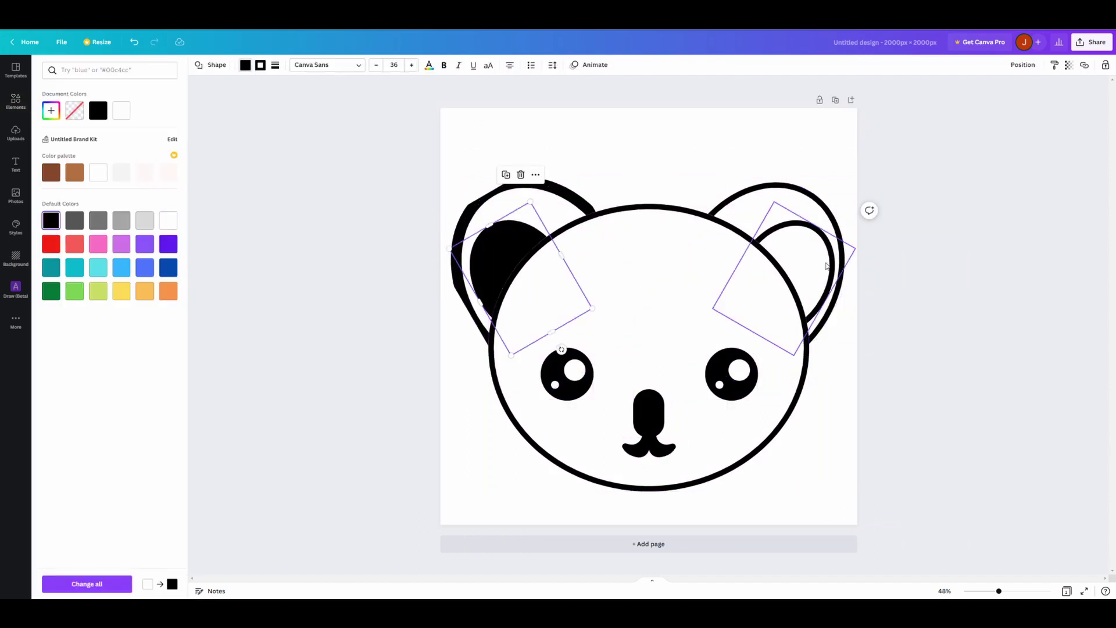
click(48, 214)
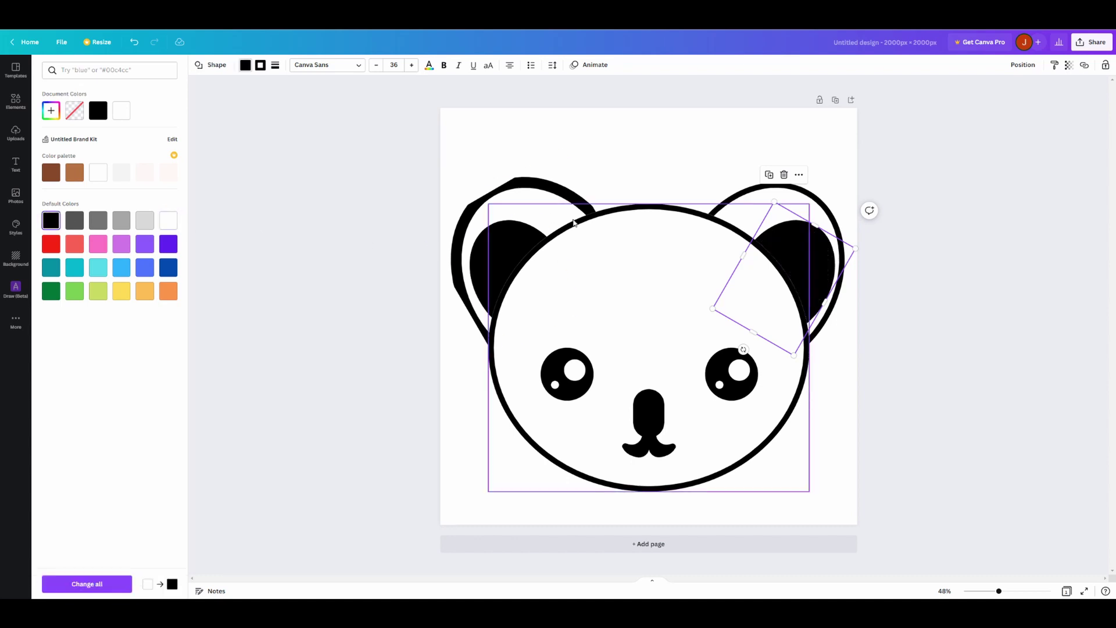
- Fill the head and the outer ovals of both ears with the light gray default color
click(641, 246)
click(142, 223)
click(119, 223)
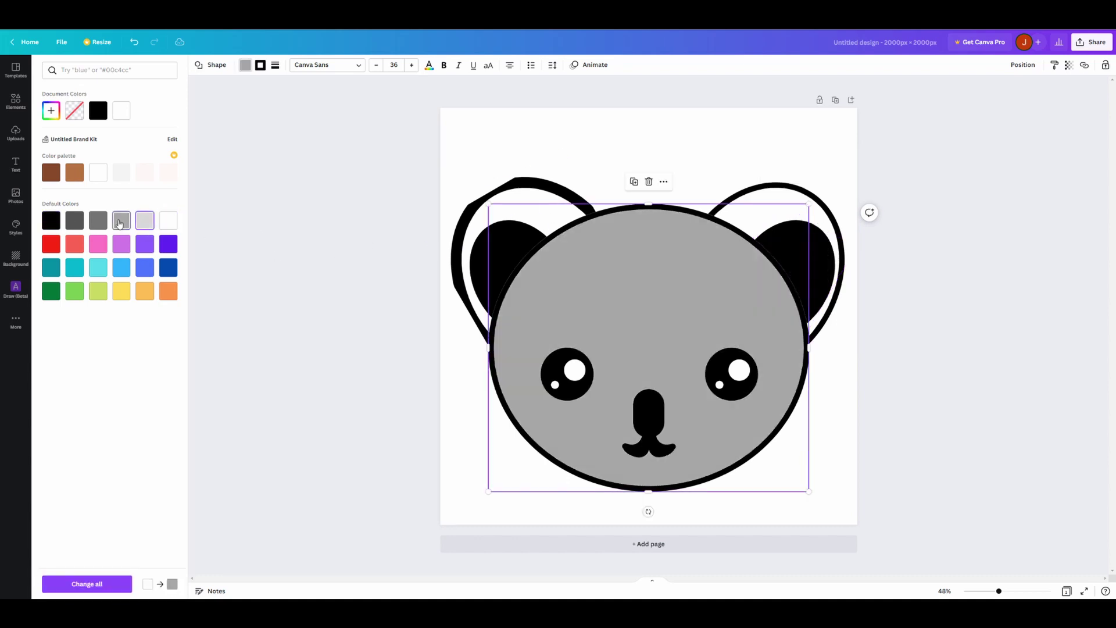
click(144, 222)
key(Tab)
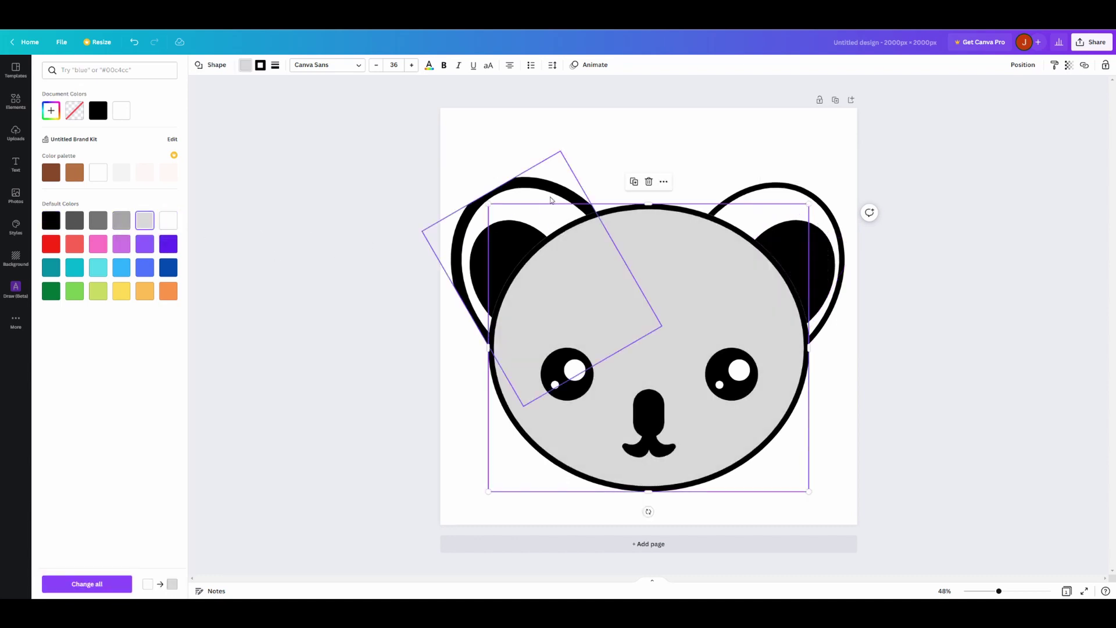
click(145, 221)
key(Tab)
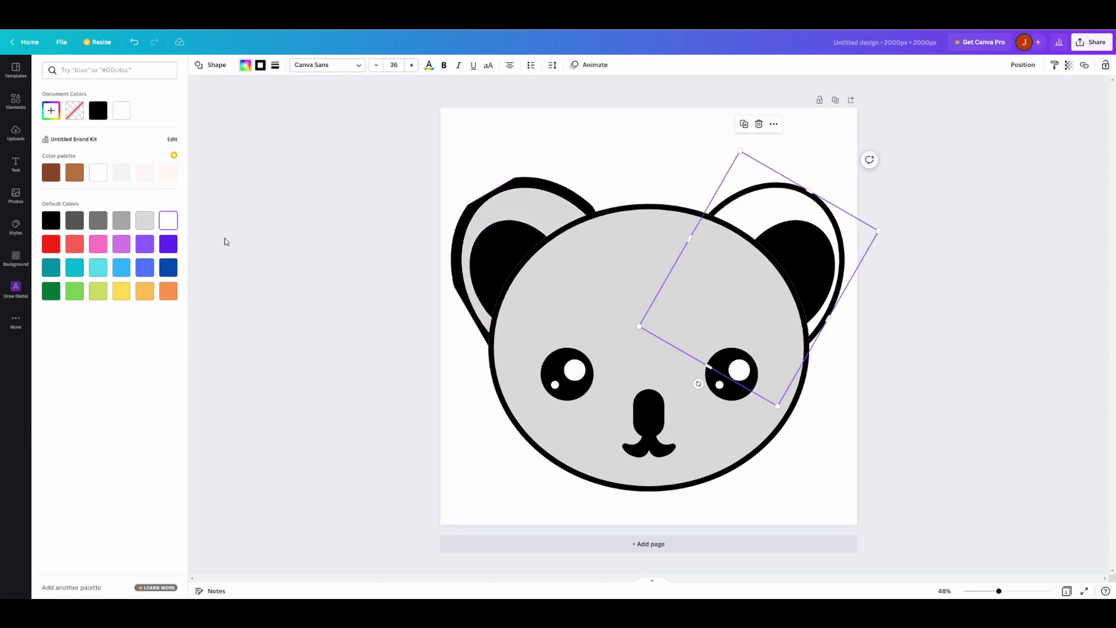
click(145, 221)
click(417, 272)
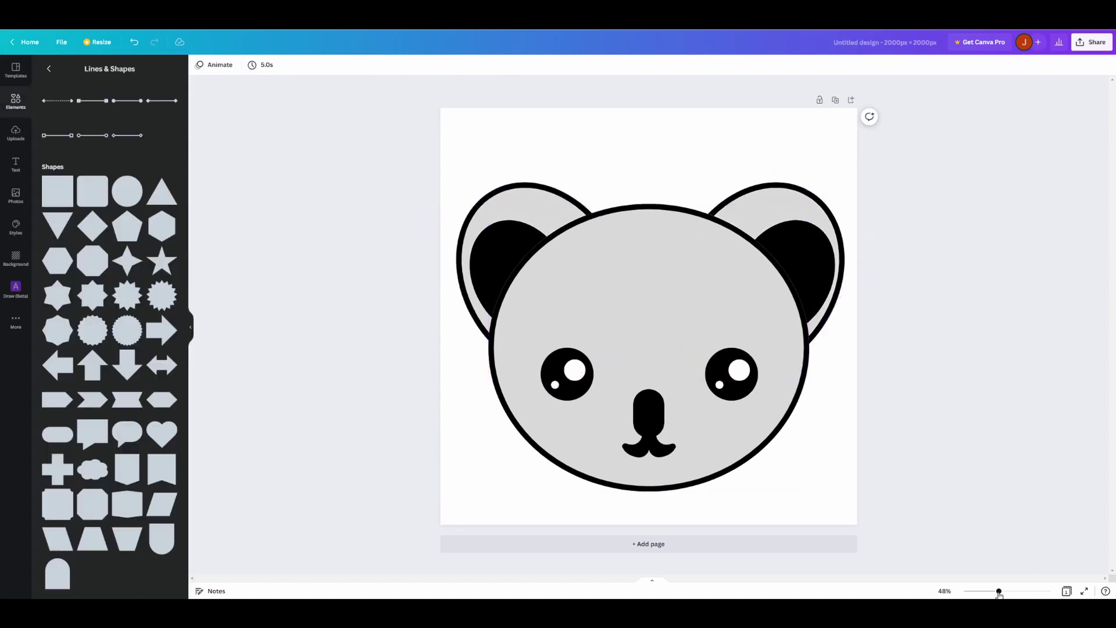
- Nudge the right ear's black inner oval slightly inward toward the head
mouse_move(999, 592)
mouse_down()
mouse_move(988, 591)
mouse_move(999, 590)
mouse_up()
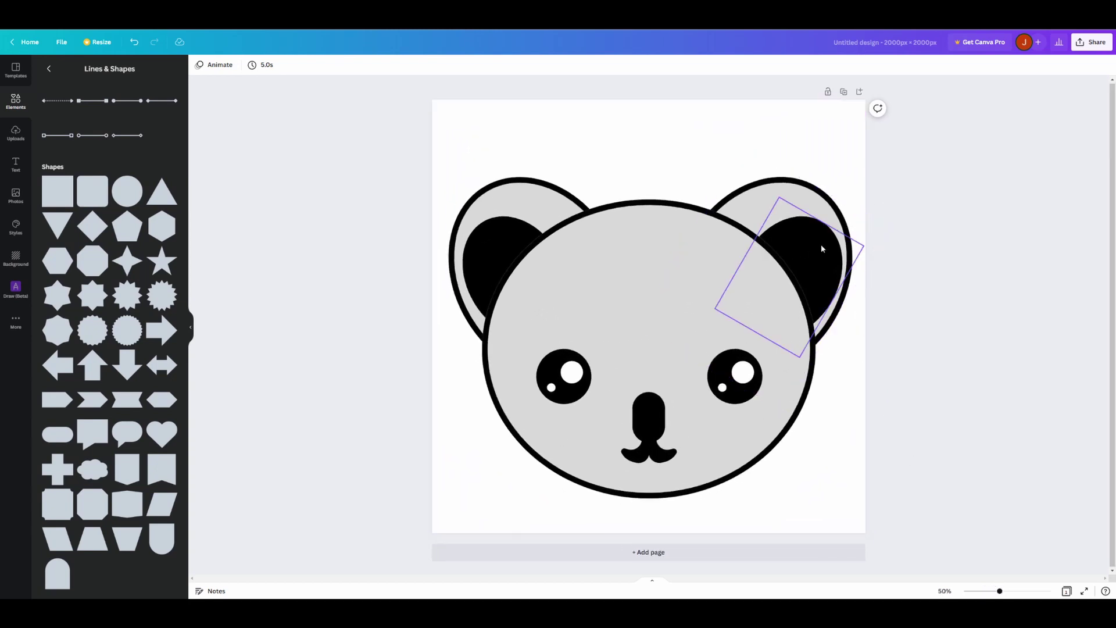
drag(821, 244, 819, 245)
click(975, 271)
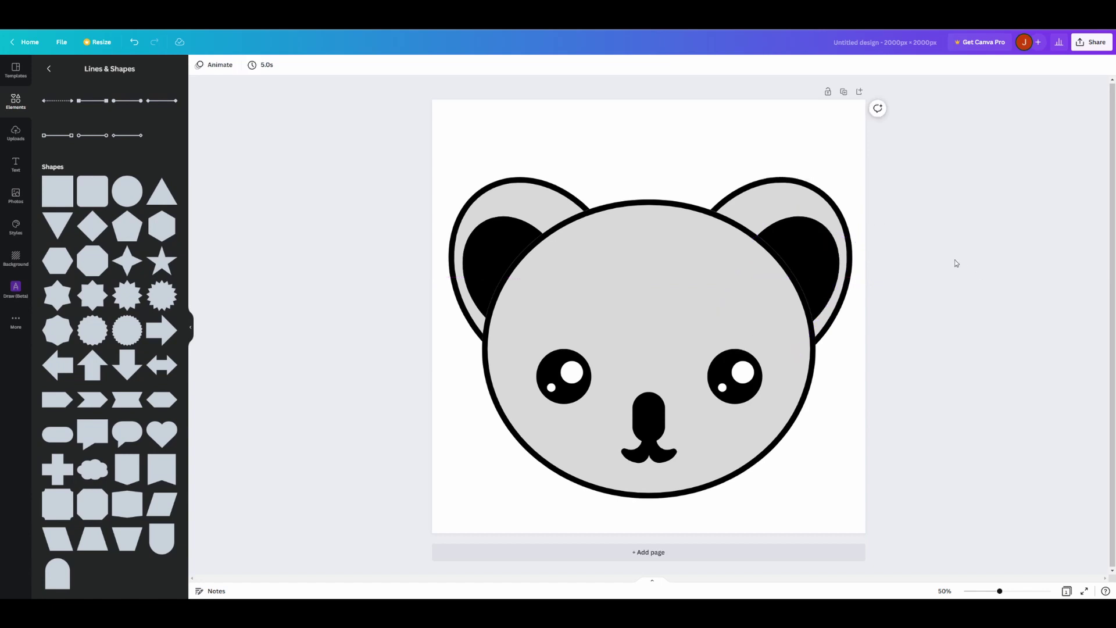
- Duplicate the page and delete the head, ears, nose and mouth from the copy, keeping only the eyes
click(843, 91)
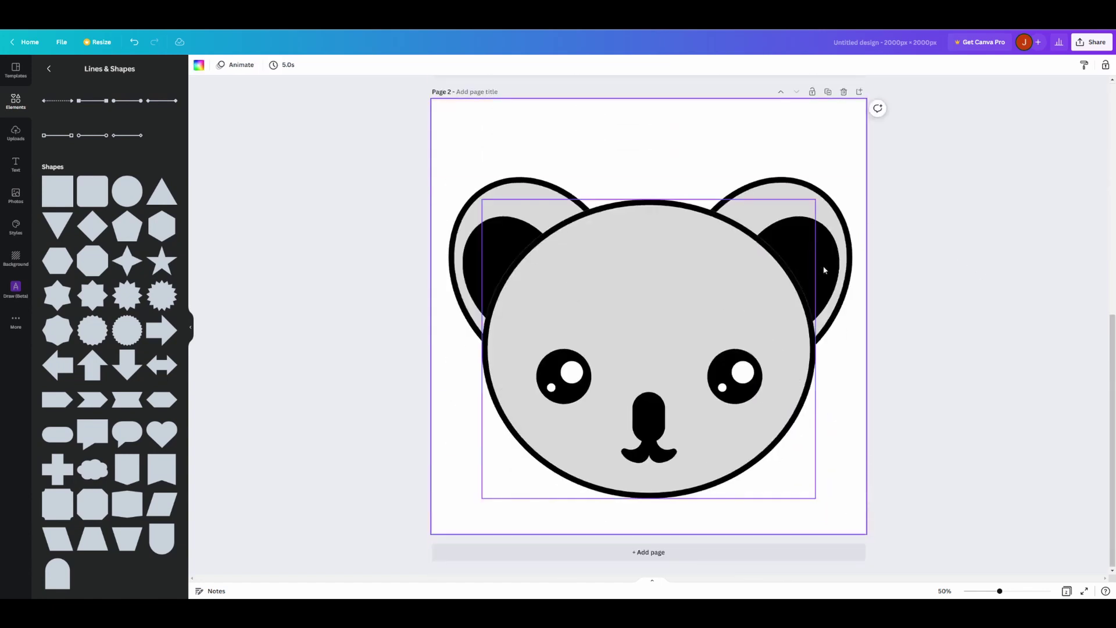
drag(962, 179, 512, 275)
key(Delete)
click(646, 416)
key(Delete)
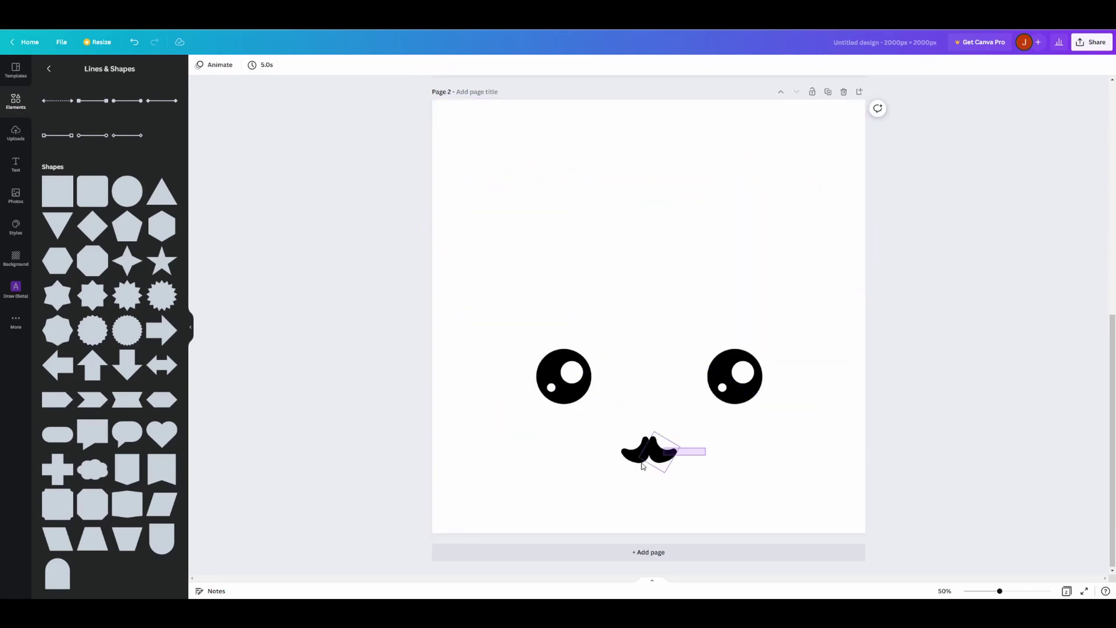
click(641, 464)
key(Delete)
- Select both eyes on page 2 and enlarge them together slightly
drag(808, 456, 532, 343)
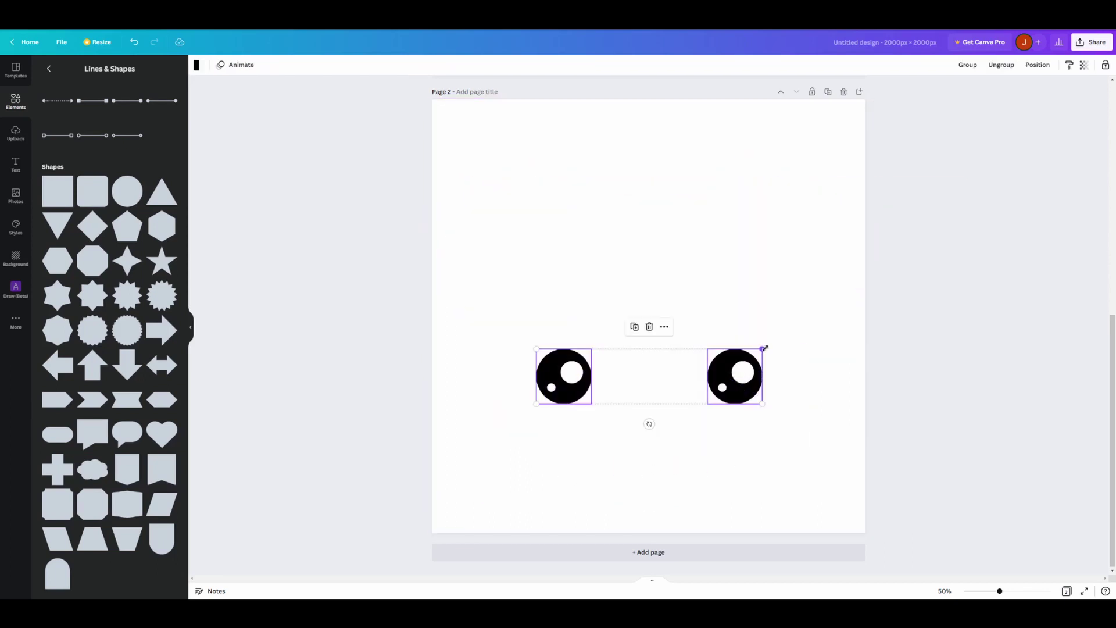
drag(764, 347, 785, 337)
- Delete the two original eyes from the koala face on page 1
scroll(785, 329, up, 5)
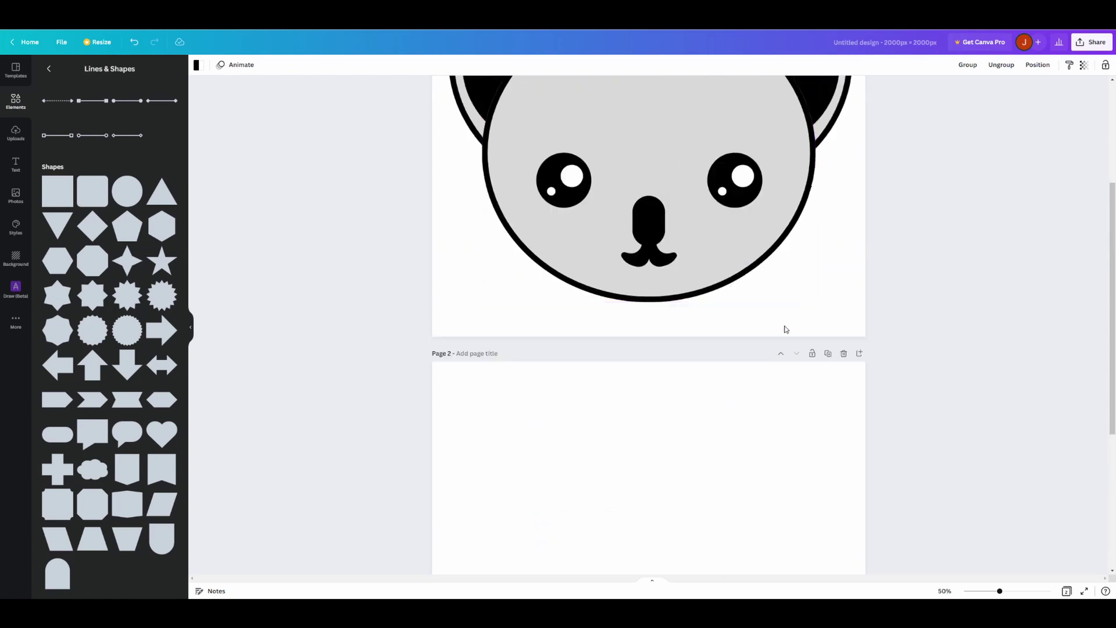
click(740, 175)
key(Delete)
click(567, 180)
key(Delete)
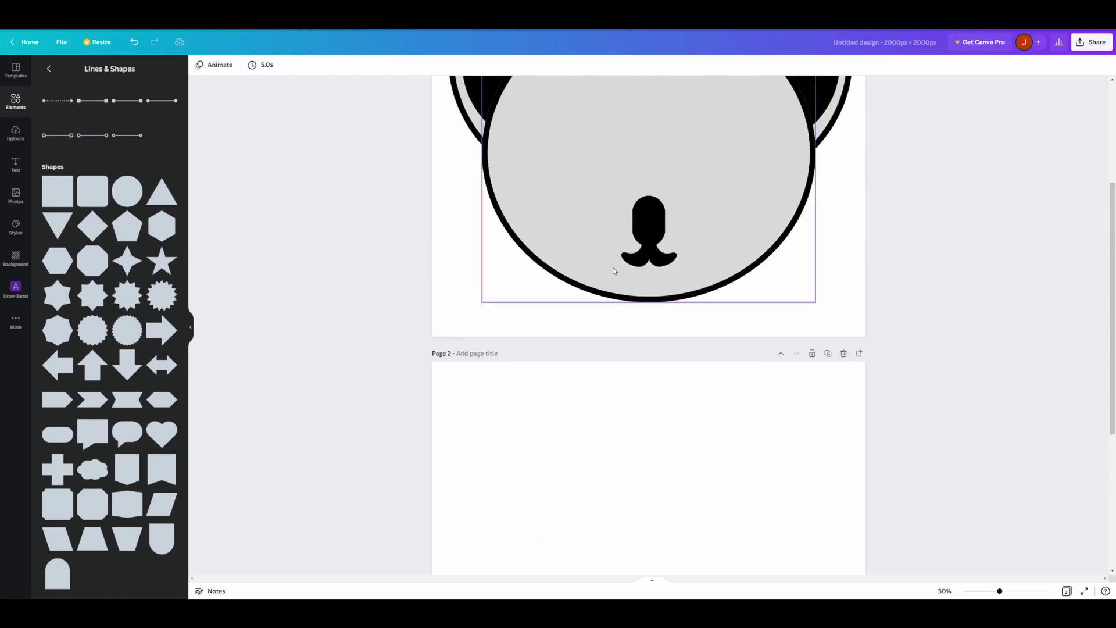
- Move the right eye on page 2 closer to the left one, then slightly enlarge and center the pair
scroll(614, 271, up, 3)
scroll(724, 356, down, 7)
drag(824, 473, 578, 380)
drag(756, 418, 736, 419)
drag(805, 470, 545, 395)
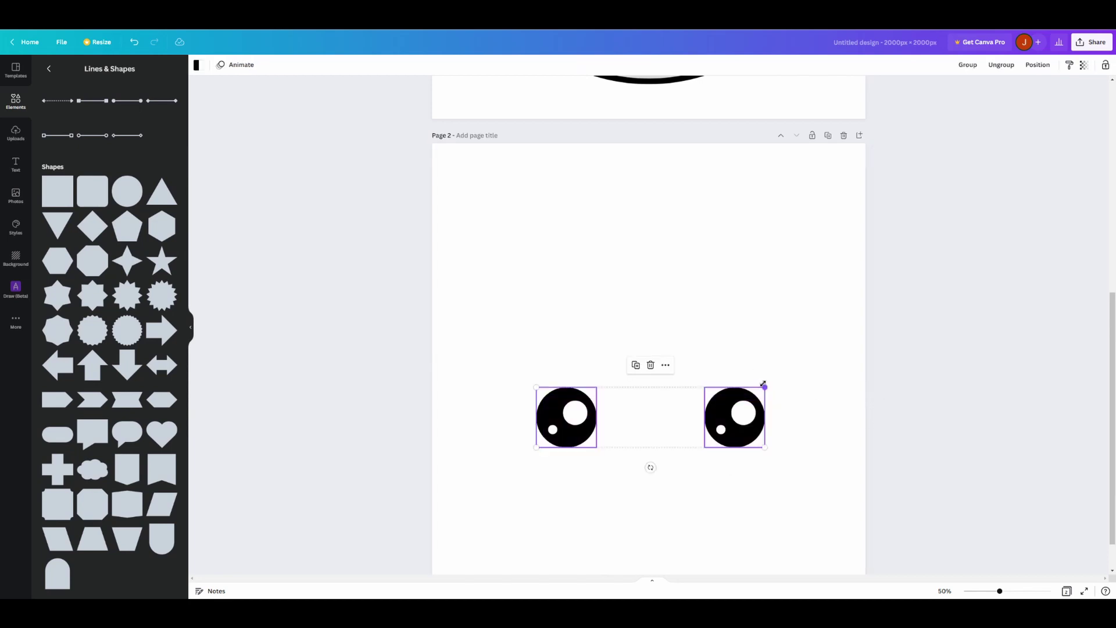
drag(755, 416, 755, 418)
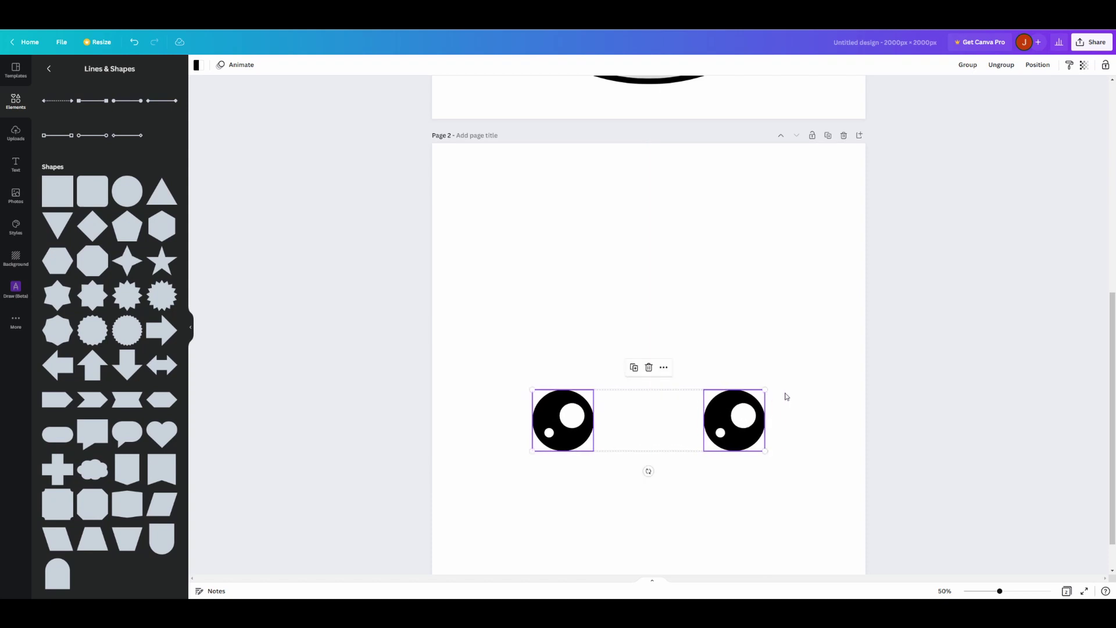
- Copy the enlarged pair of eyes from page 2 and paste it onto the koala face on page 1
key(ctrl+c)
scroll(784, 396, up, 7)
key(ctrl+v)
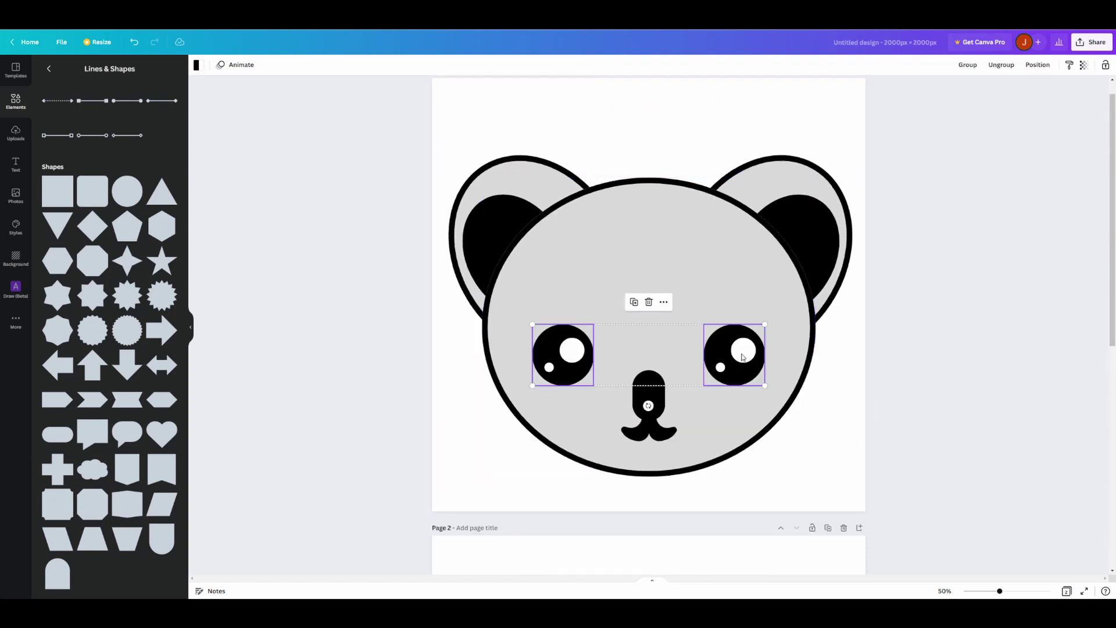
click(913, 354)
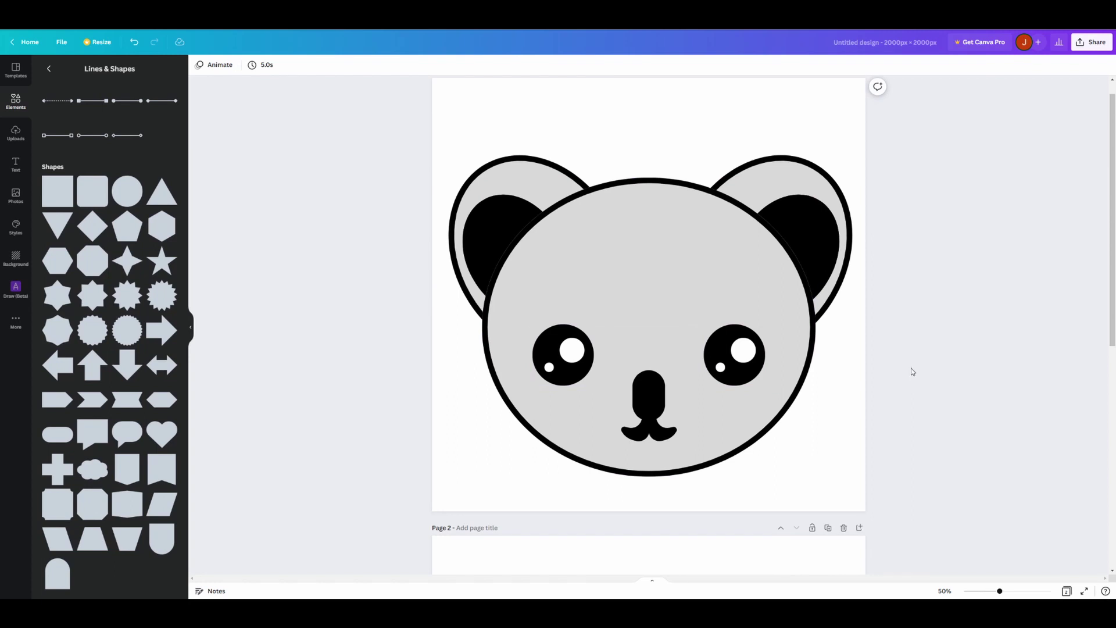
- Delete page 2, which holds only the spare pair of eyes
drag(999, 591, 991, 592)
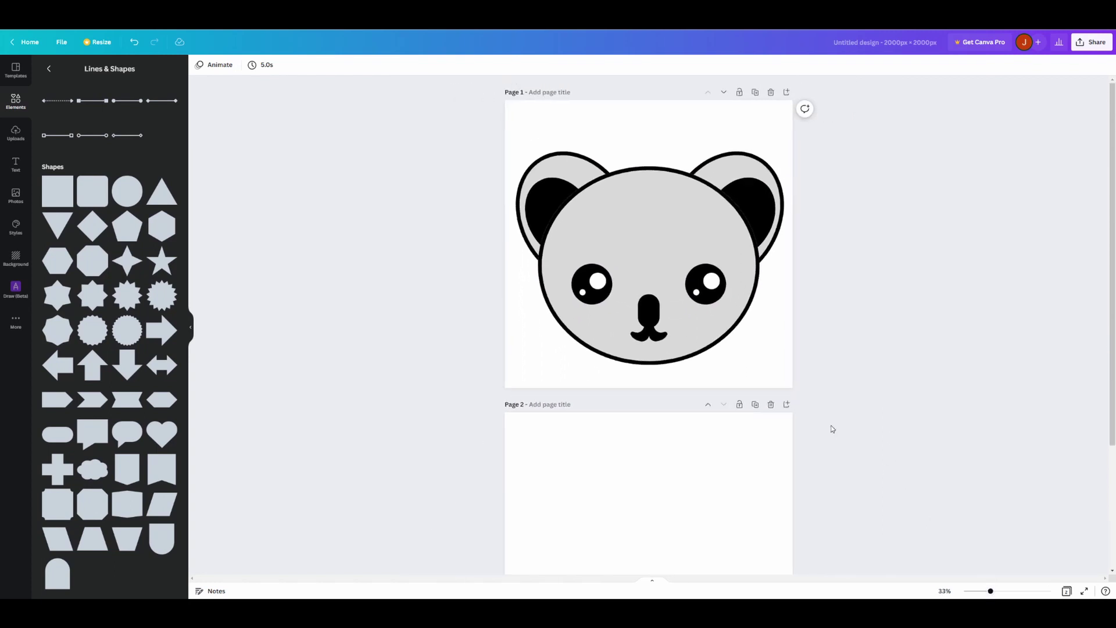
scroll(791, 385, down, 3)
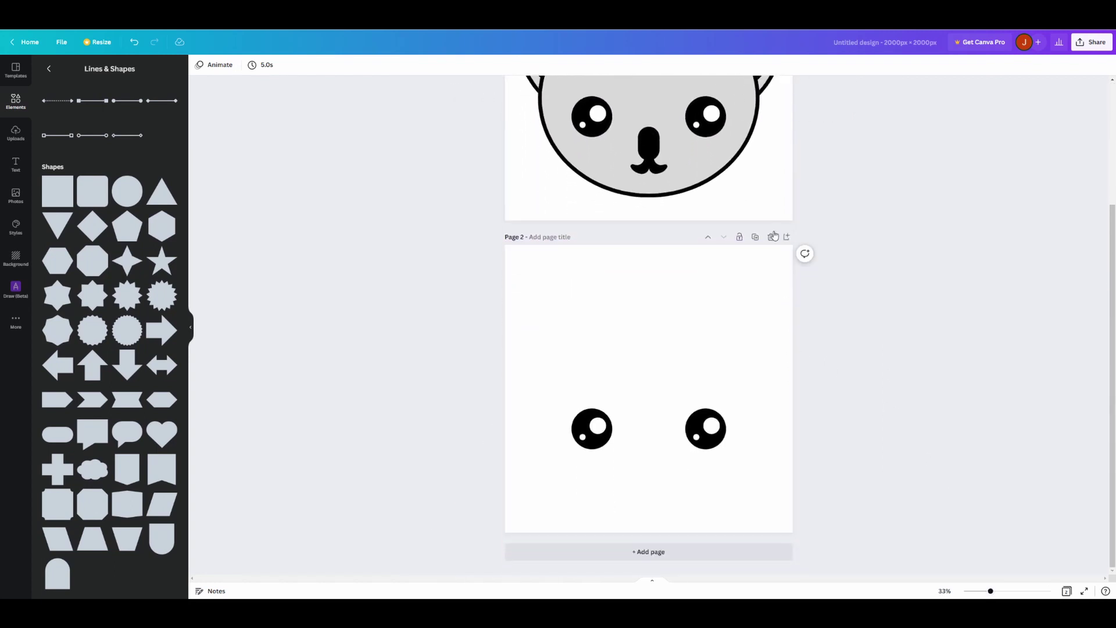
click(772, 236)
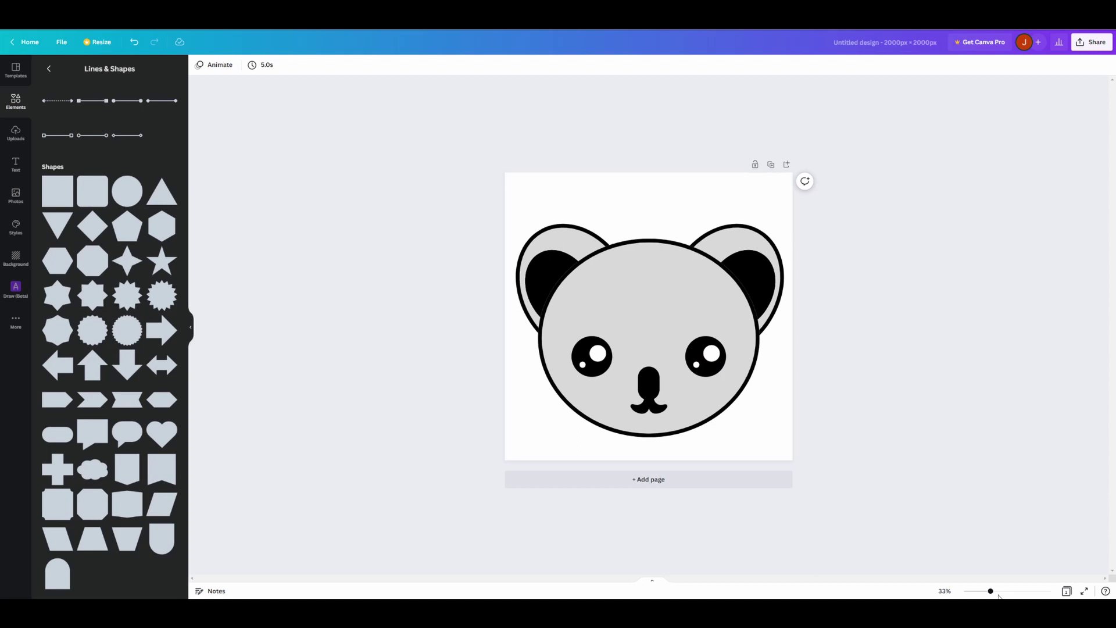
- Slightly enlarge the whole koala face as one selection and move it up so it sits centered on the canvas
click(999, 593)
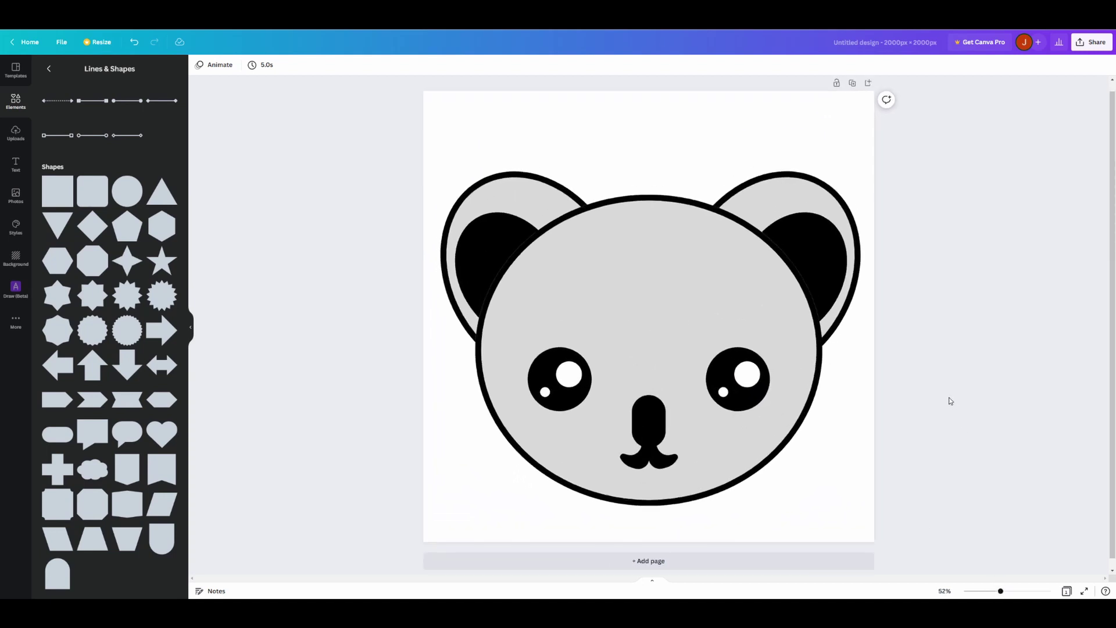
drag(959, 491, 446, 198)
mouse_move(669, 328)
mouse_down()
mouse_move(668, 316)
mouse_move(668, 326)
mouse_up()
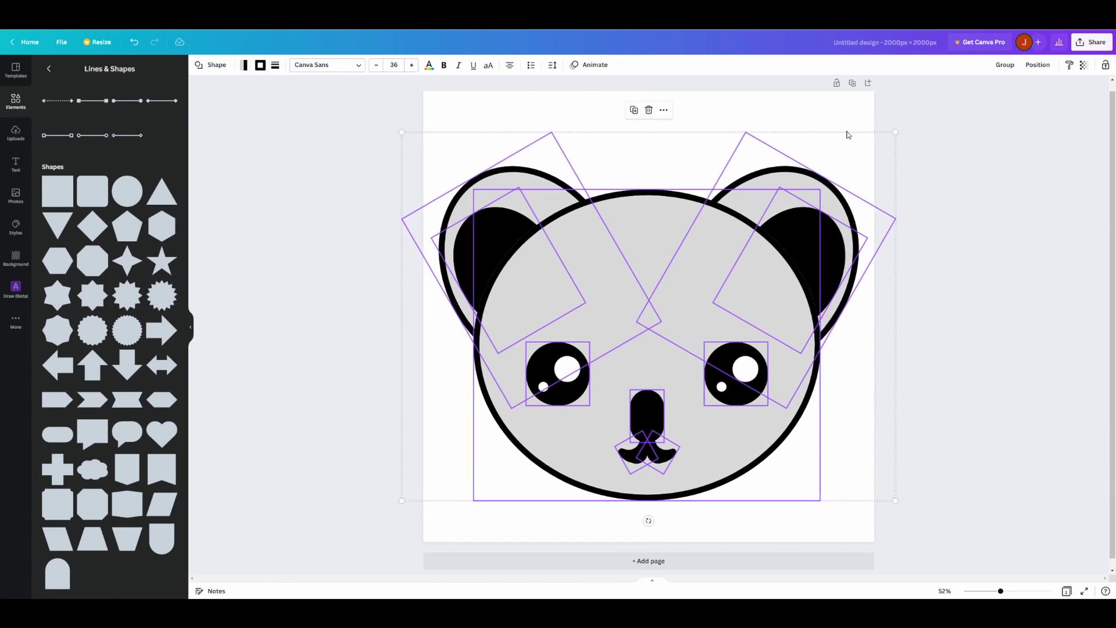
drag(895, 131, 907, 120)
drag(802, 239, 802, 238)
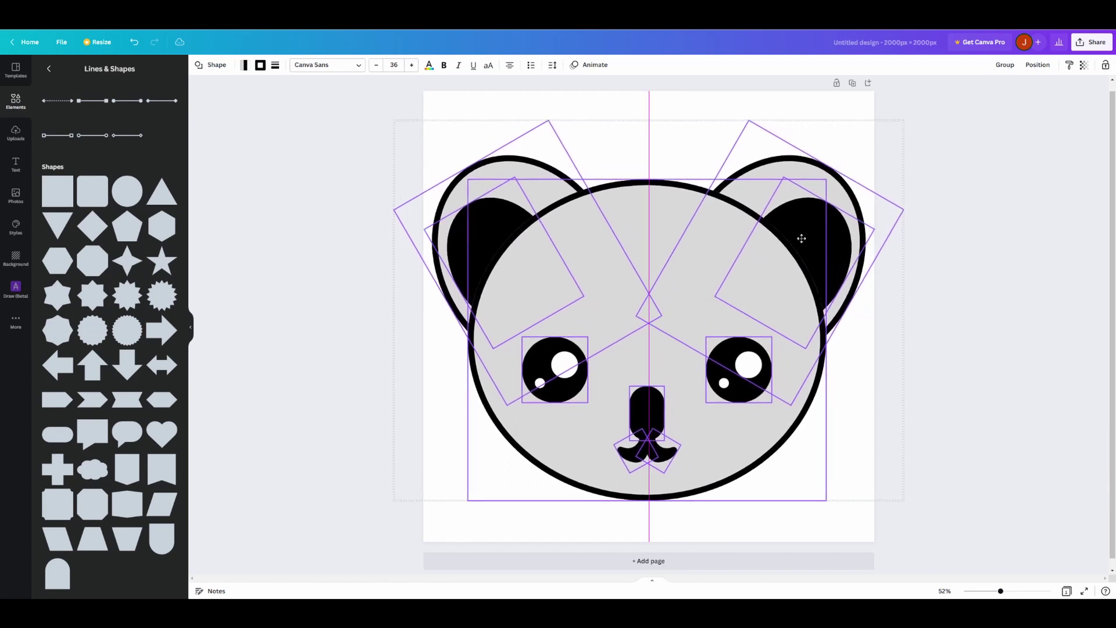
drag(801, 239, 802, 230)
click(985, 373)
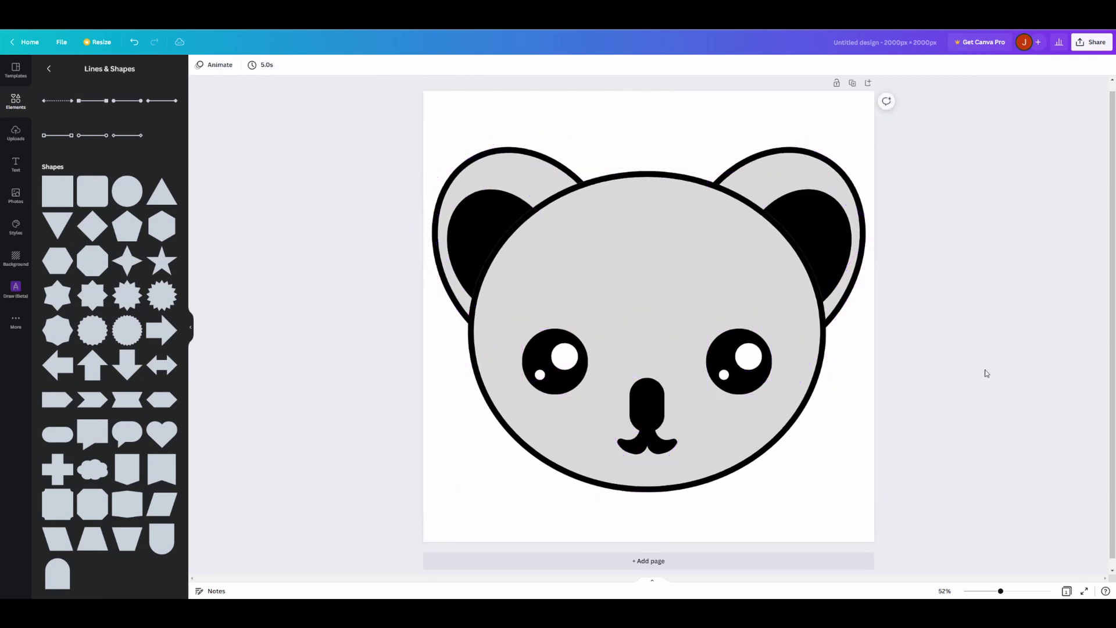
drag(999, 594, 996, 594)
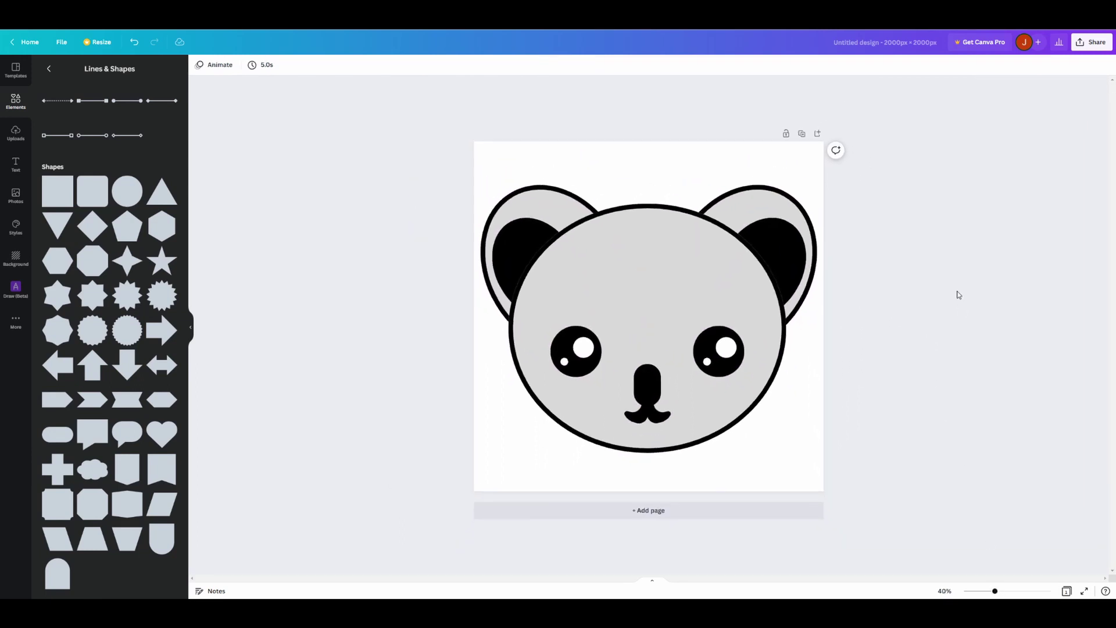
- Download the design as a PDF Print file
click(1099, 51)
click(1018, 253)
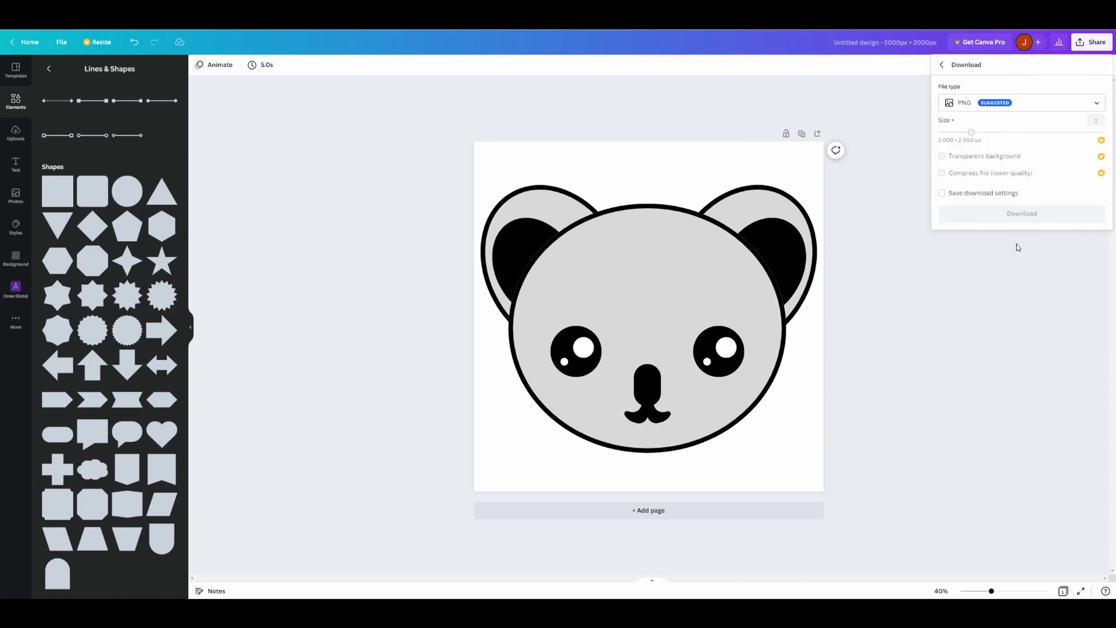
click(1037, 102)
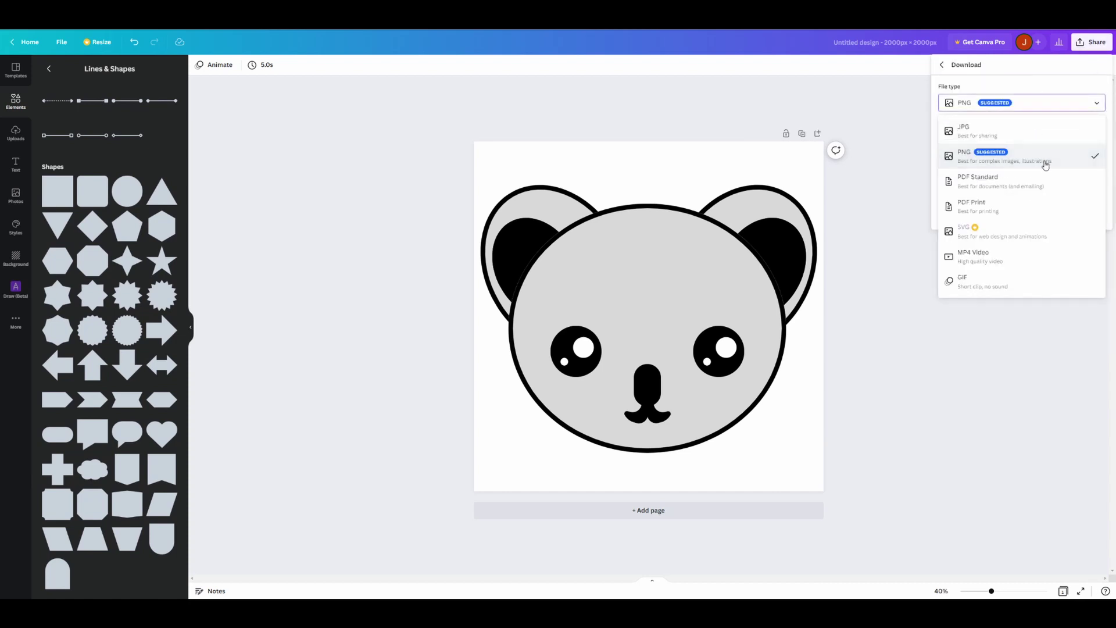
click(1046, 206)
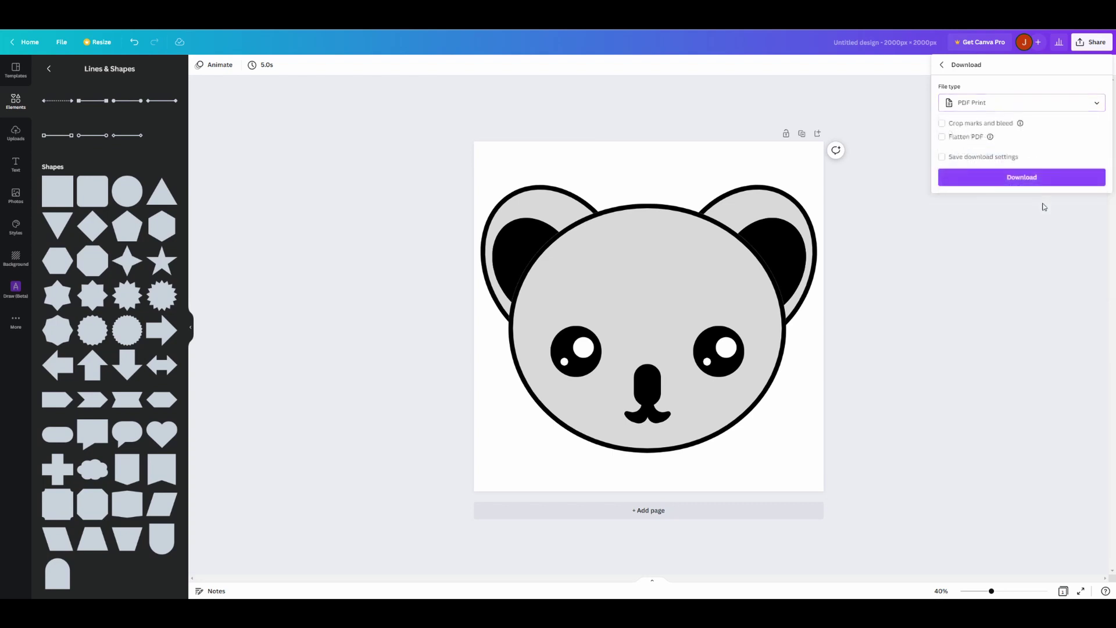
click(1048, 176)
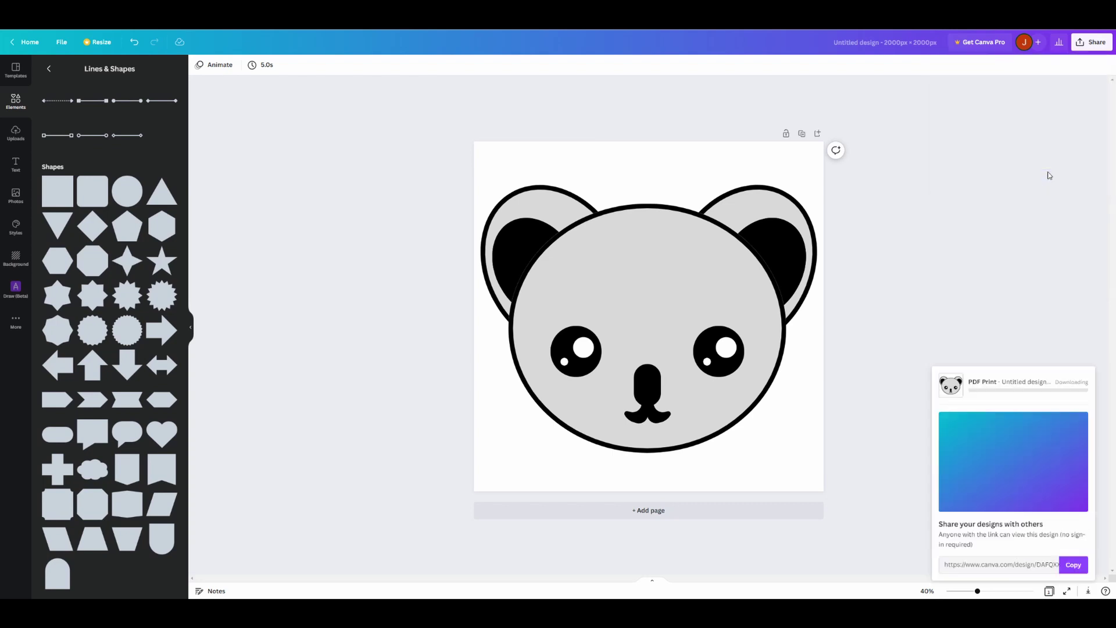